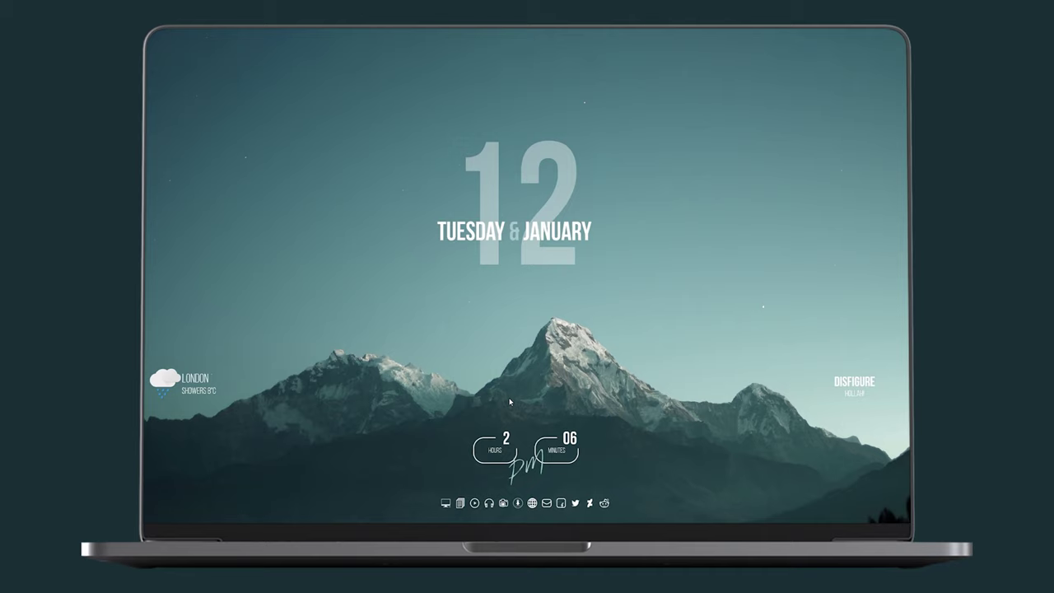
# Step: Try the desktop dock's This PC and web browser shortcuts, closing each window after it opens
pyautogui.click(446, 500)
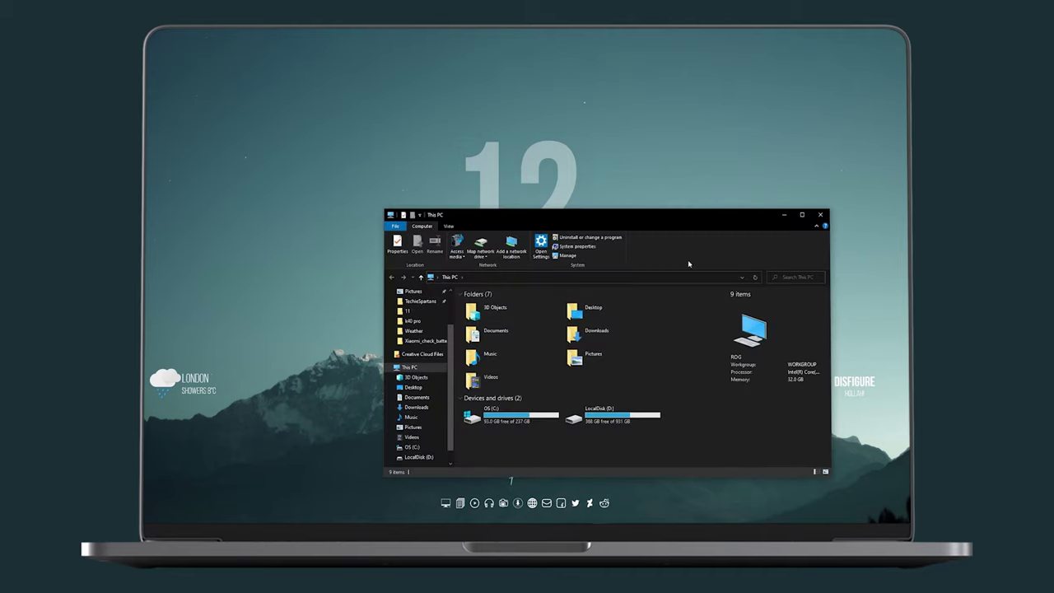
pyautogui.click(820, 215)
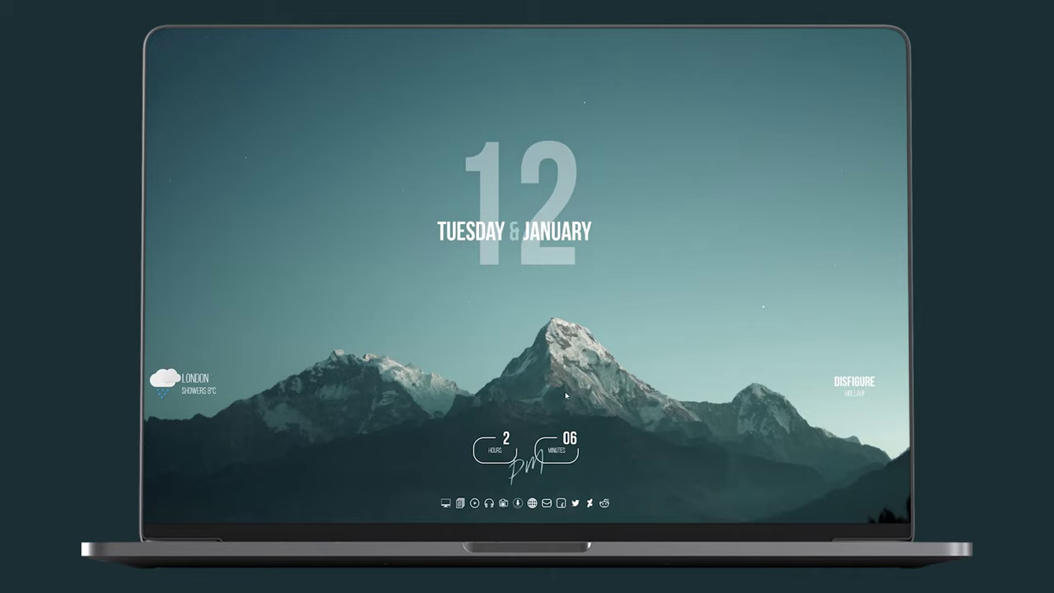
pyautogui.click(533, 502)
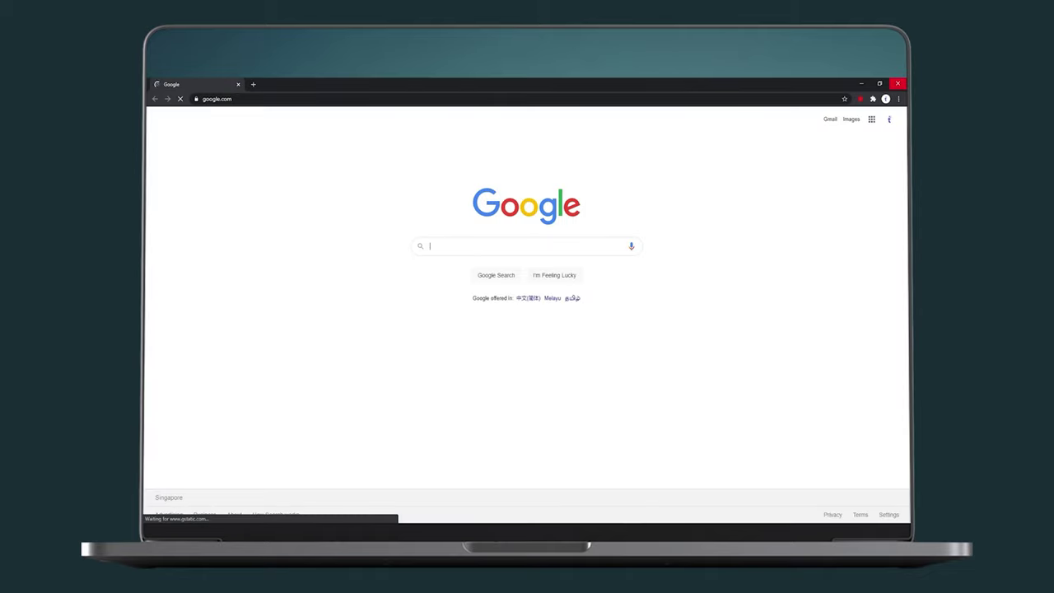
pyautogui.click(897, 84)
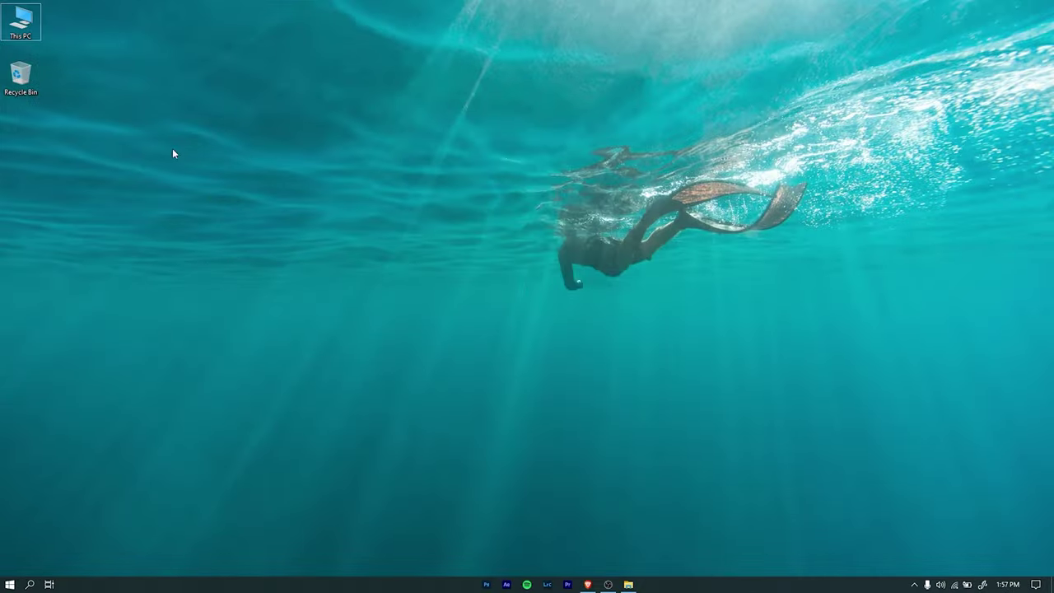
# Step: Pin This PC and Recycle Bin to Start and check their tiles in the Start menu
pyautogui.rightClick(27, 18)
pyautogui.click(91, 95)
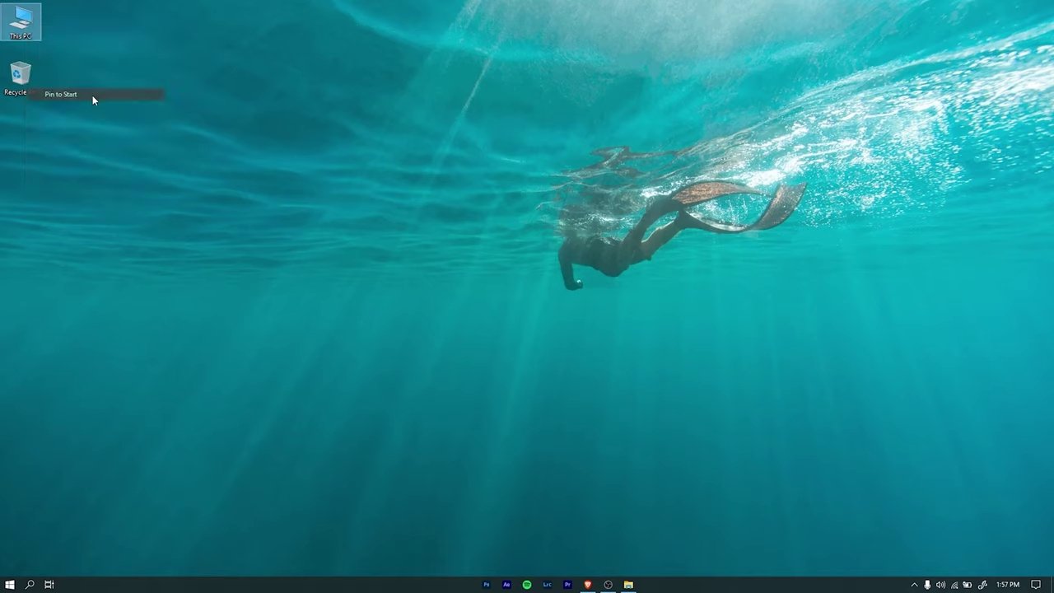
pyautogui.rightClick(20, 72)
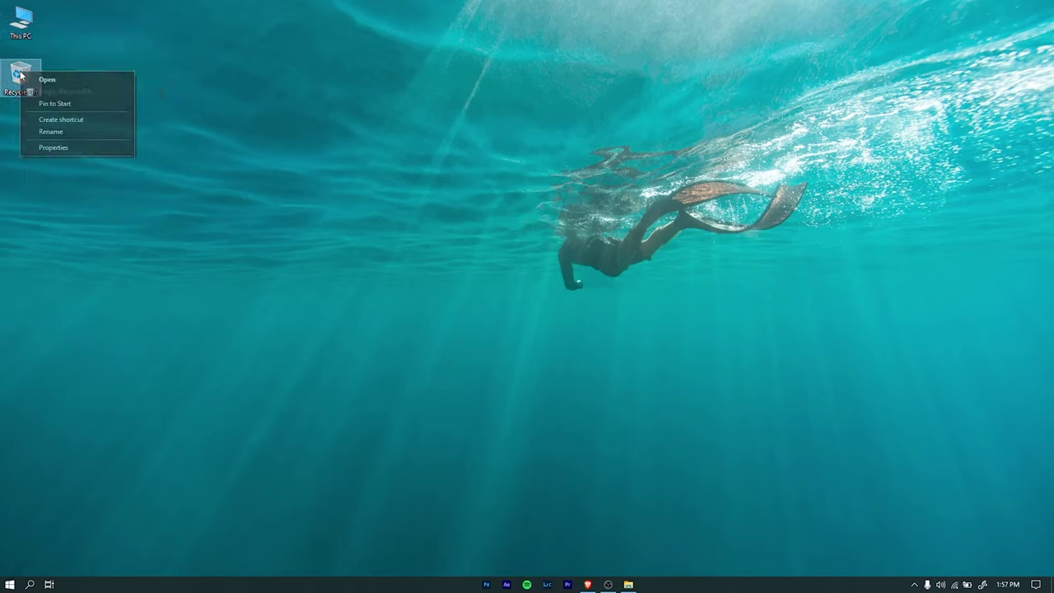
pyautogui.click(77, 102)
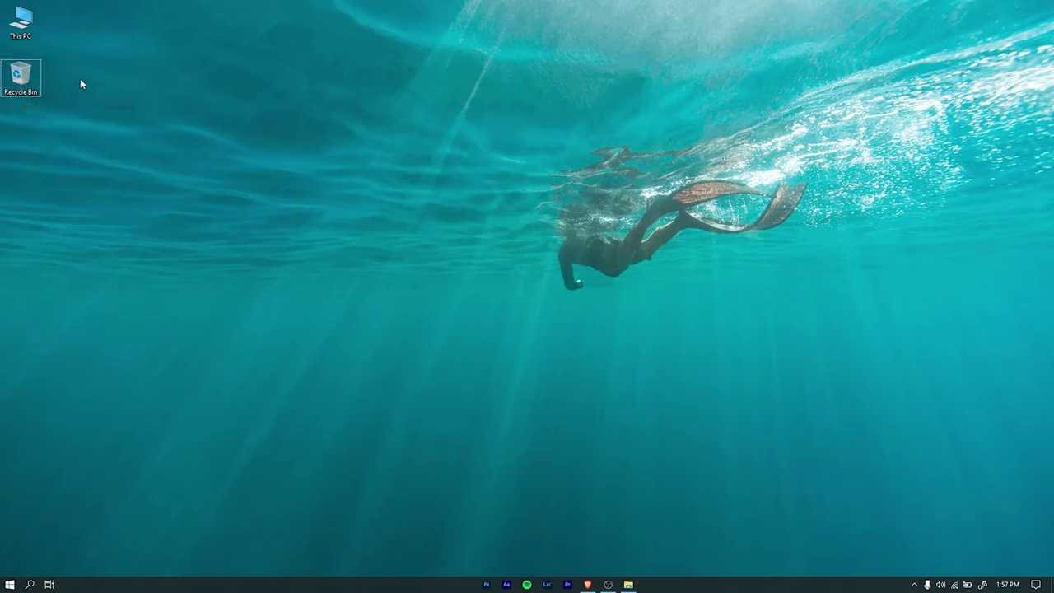
pyautogui.press('super')
pyautogui.scroll(-2, 211, 532)
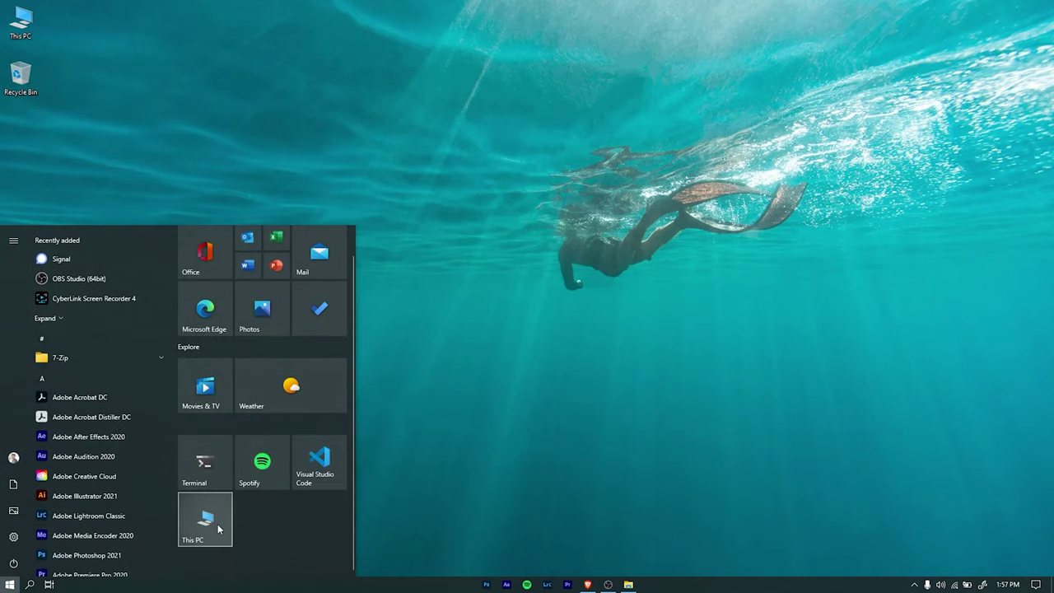
pyautogui.press('Escape')
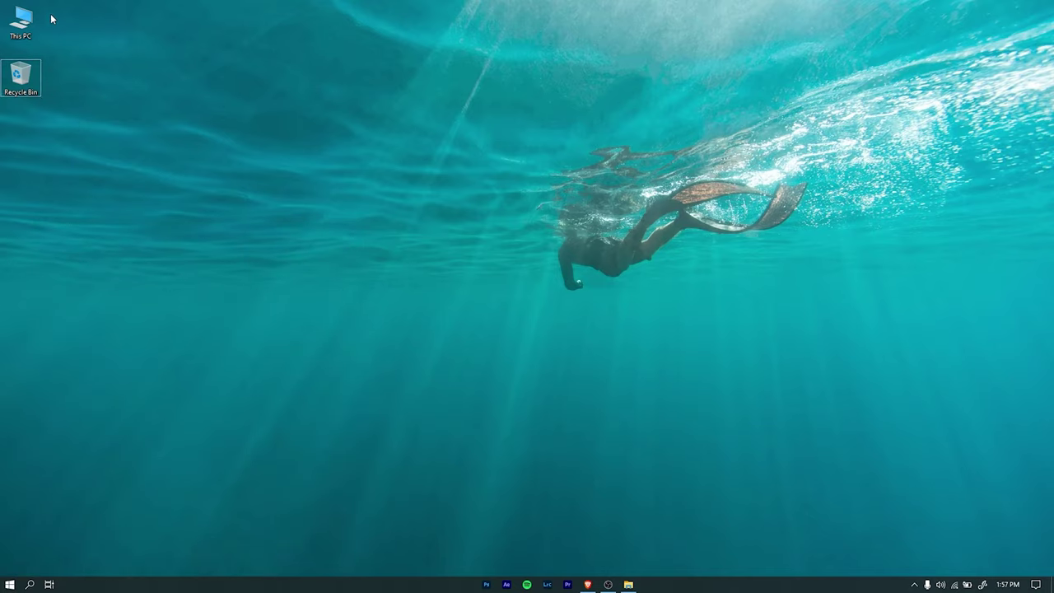
# Step: Hide all desktop icons by turning off Show desktop icons
pyautogui.rightClick(78, 29)
pyautogui.moveTo(138, 35)
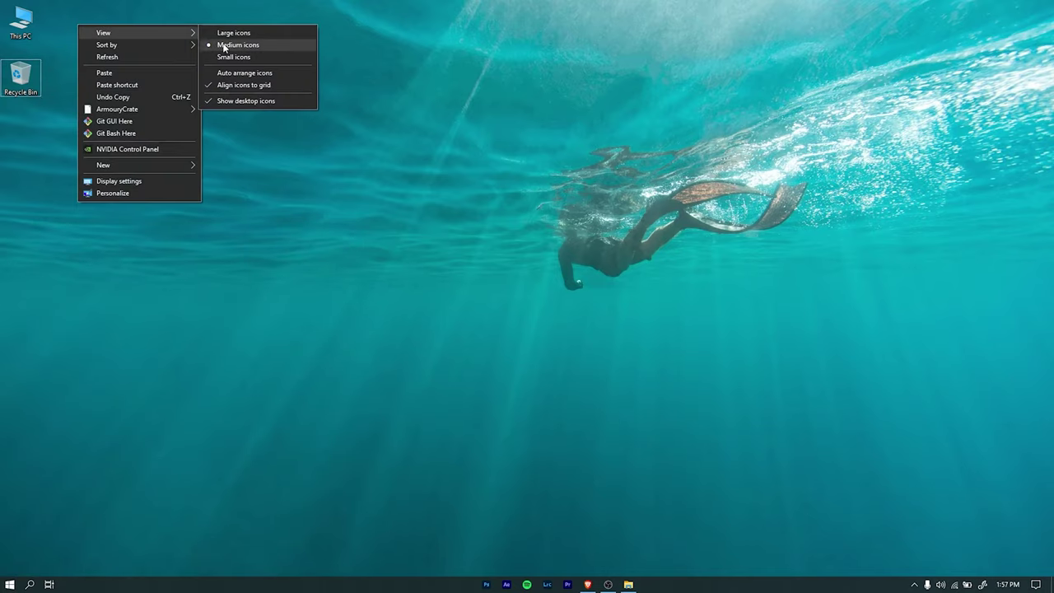
pyautogui.click(244, 100)
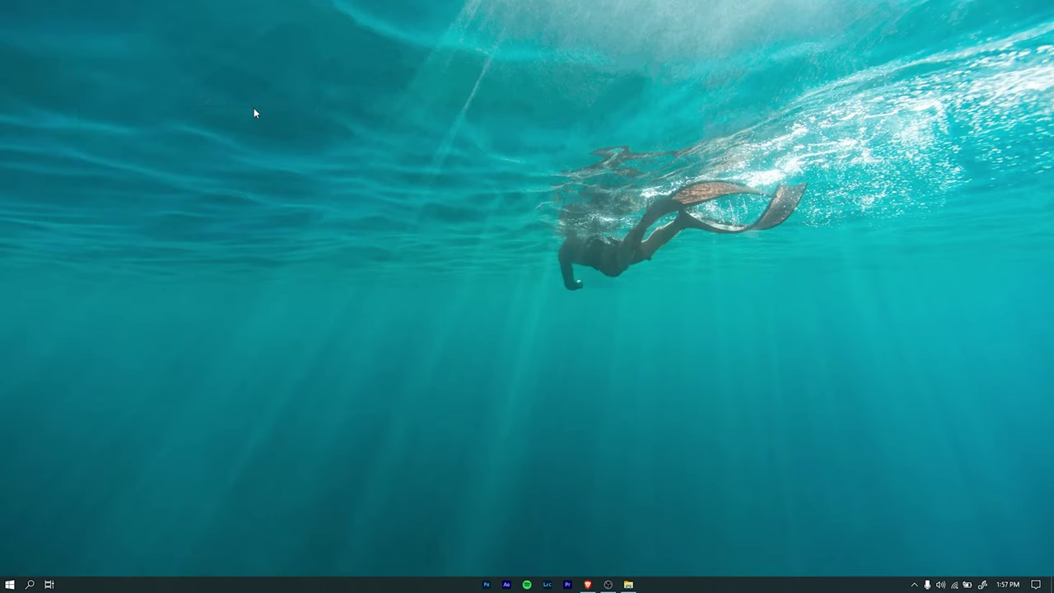
# Step: Turn on automatic hiding of the taskbar in desktop mode and close Settings
pyautogui.rightClick(371, 586)
pyautogui.click(411, 574)
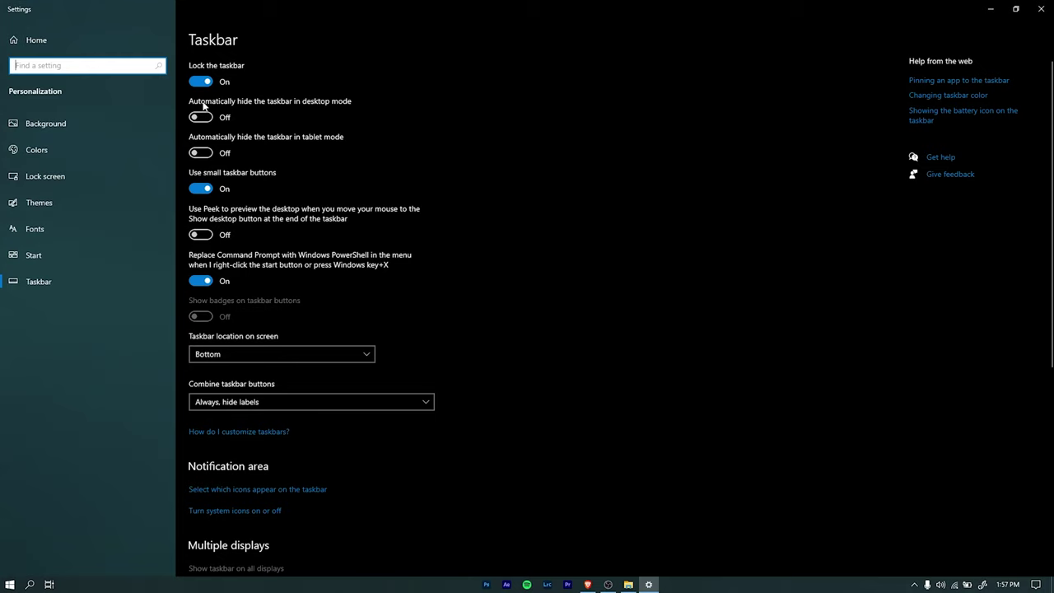
pyautogui.click(219, 118)
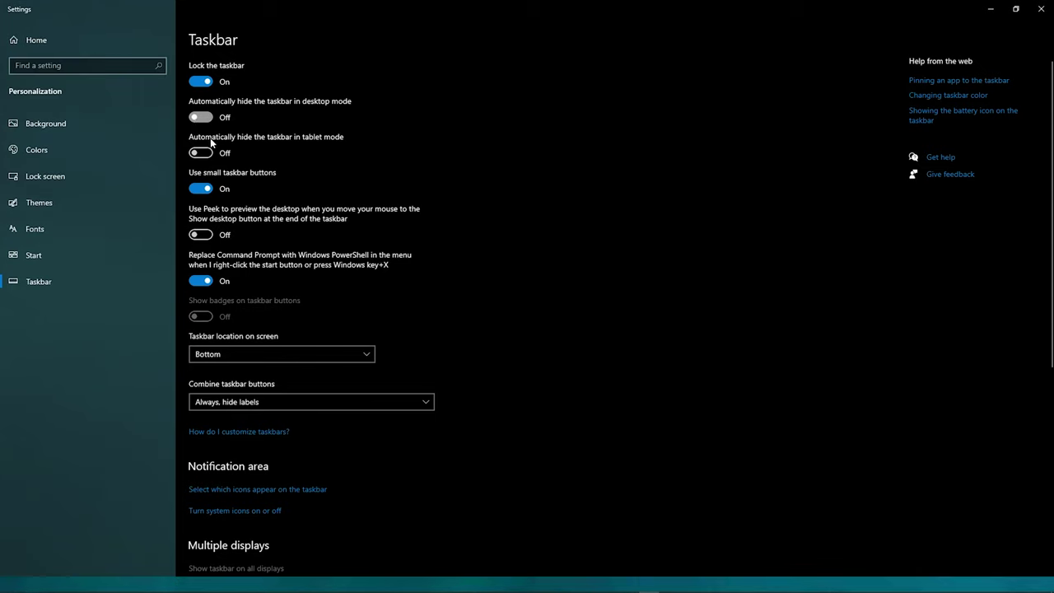
pyautogui.click(1043, 9)
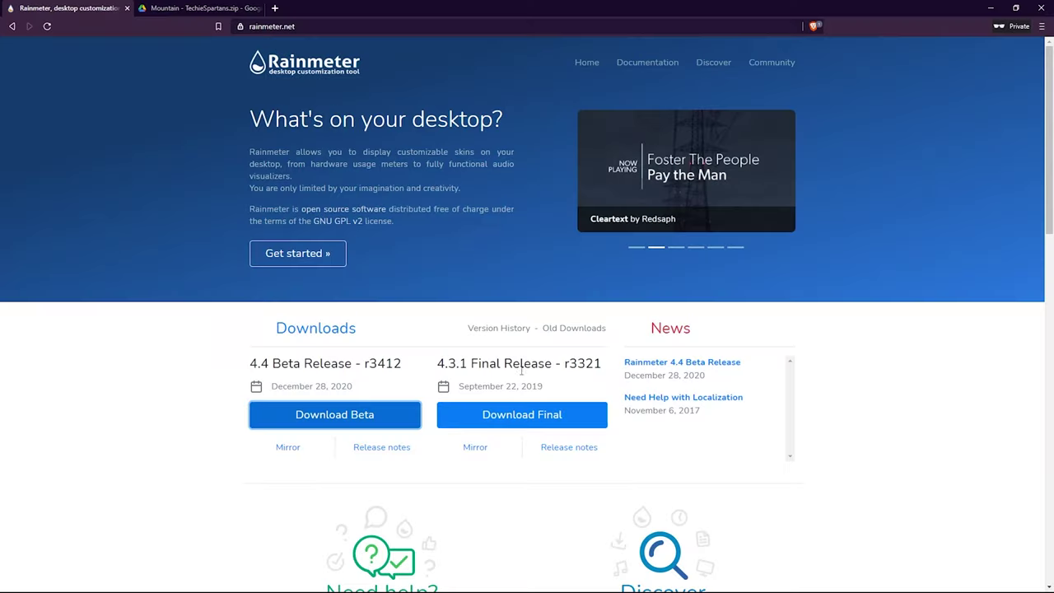
# Step: Download the Rainmeter 4.4 beta installer and Mountain - TechieSpartans.zip to the Desktop folder, and minimise the browser
pyautogui.click(342, 418)
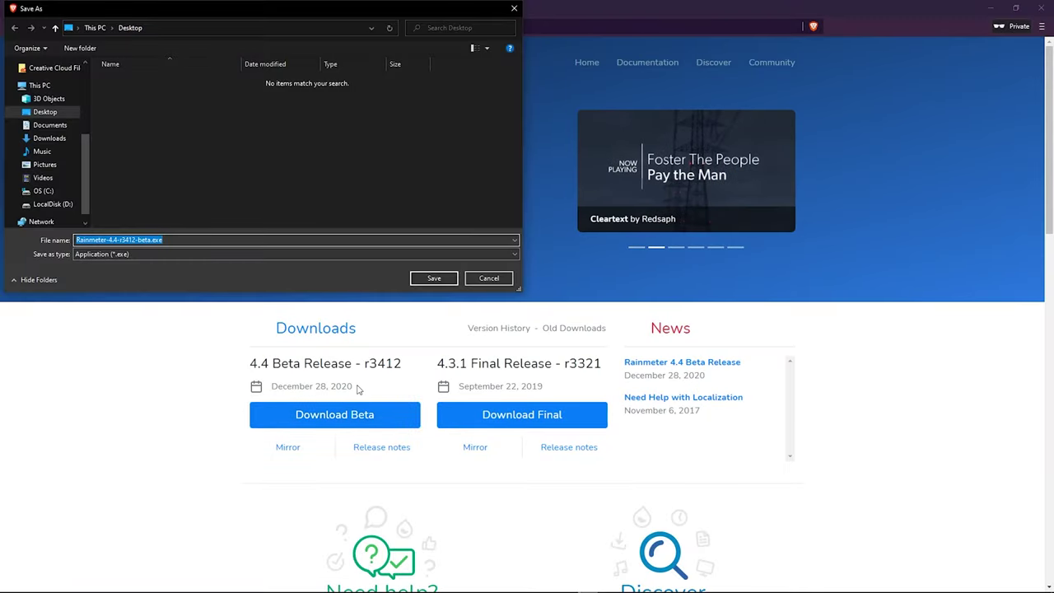
pyautogui.click(434, 280)
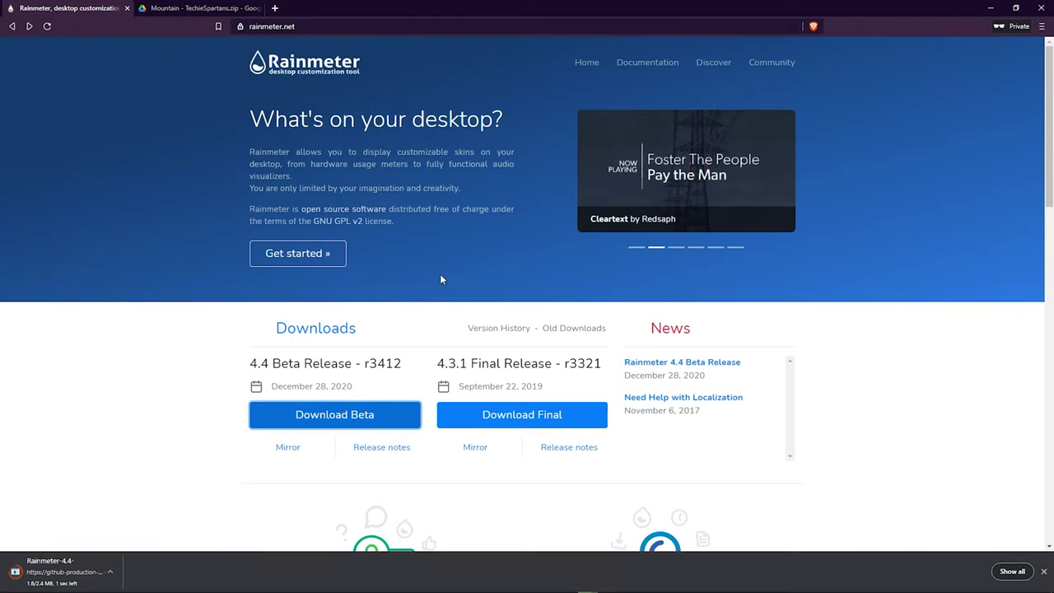
pyautogui.click(200, 9)
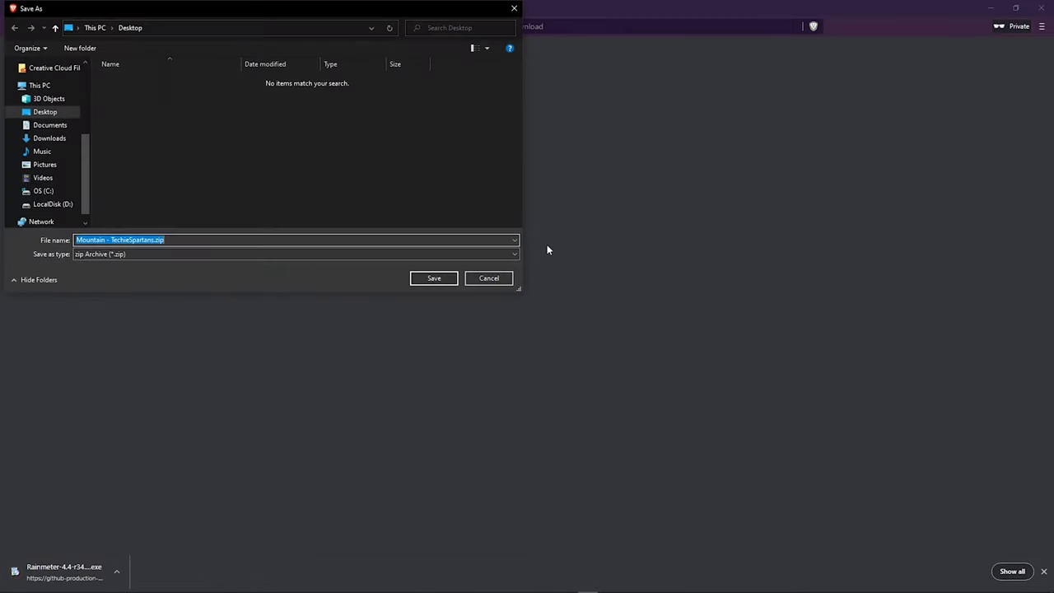
pyautogui.click(452, 278)
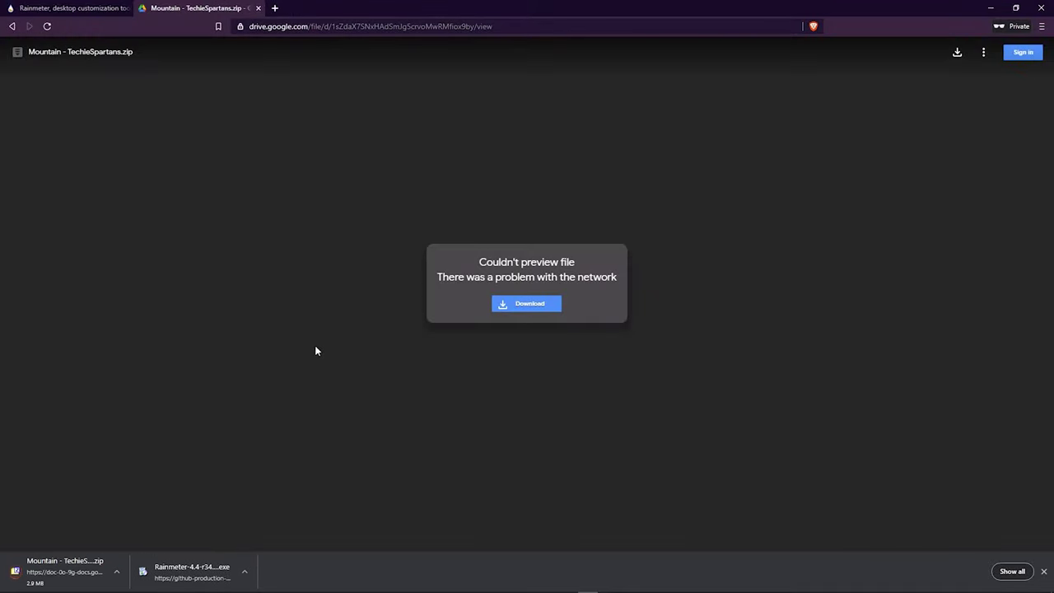
pyautogui.click(991, 8)
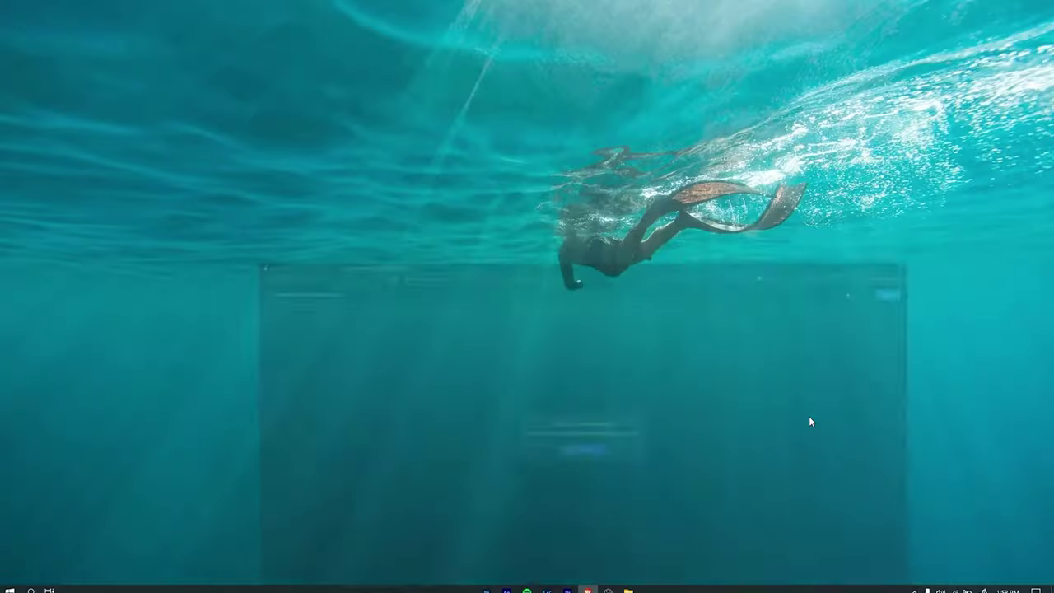
# Step: Install Rainmeter from Rainmeter-4.4-r3412-beta.exe in English as a standard 64-bit installation that launches on startup, and run it
pyautogui.click(628, 585)
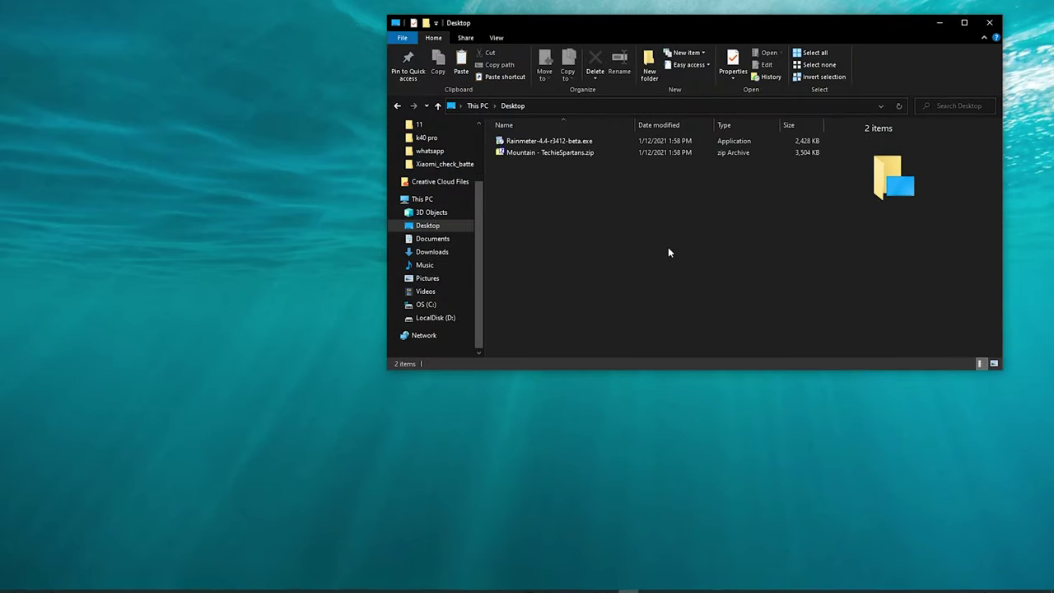
pyautogui.doubleClick(579, 144)
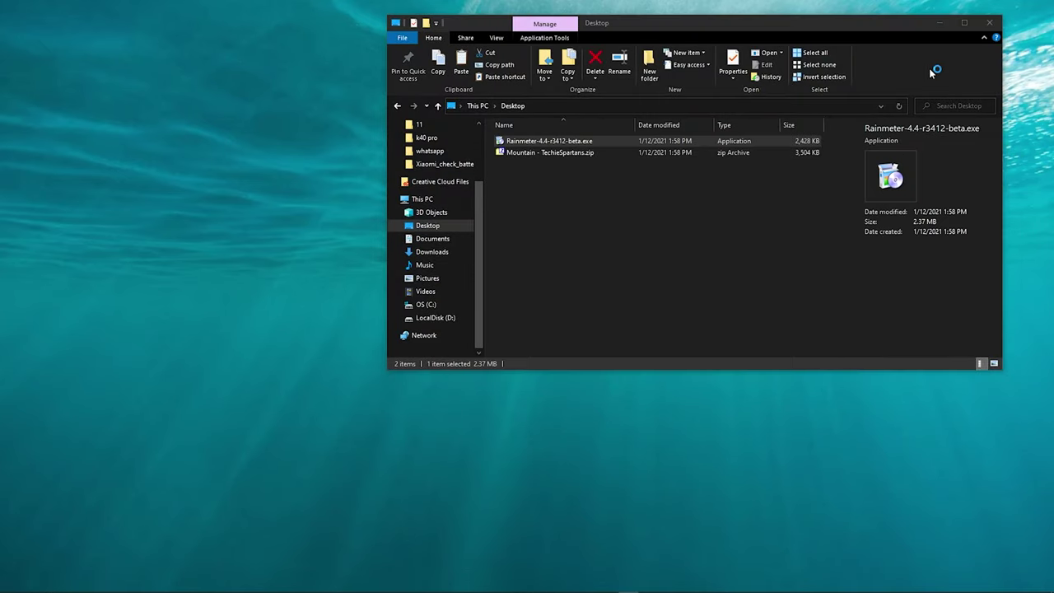
pyautogui.click(940, 23)
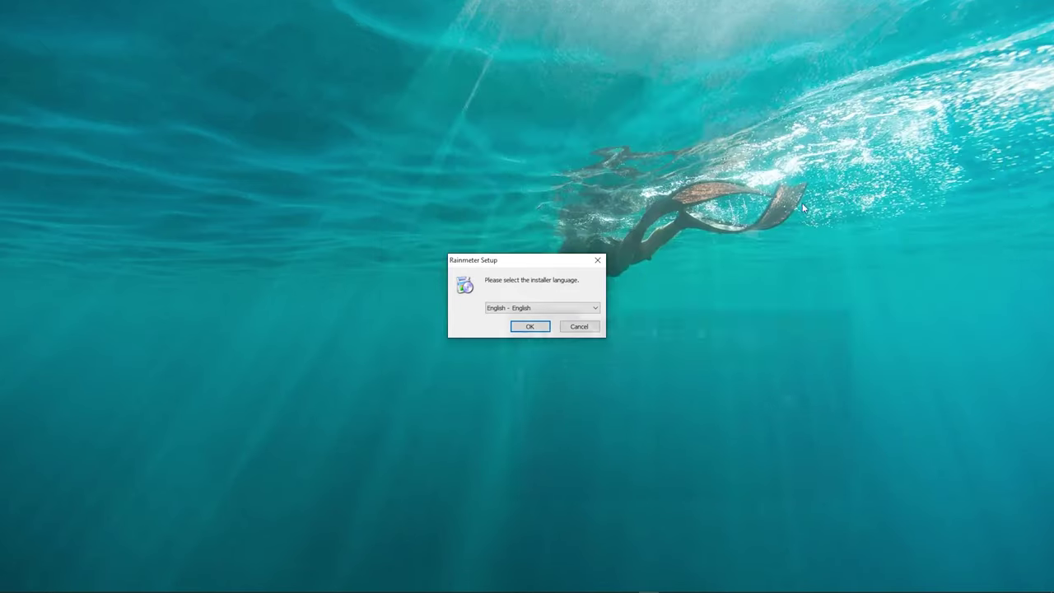
pyautogui.click(530, 327)
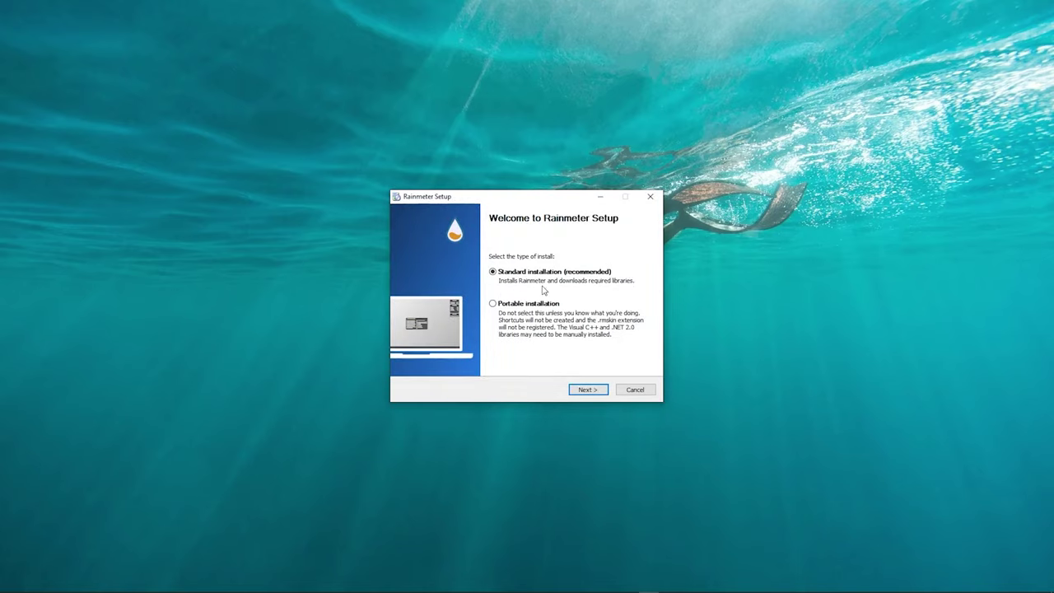
pyautogui.click(588, 390)
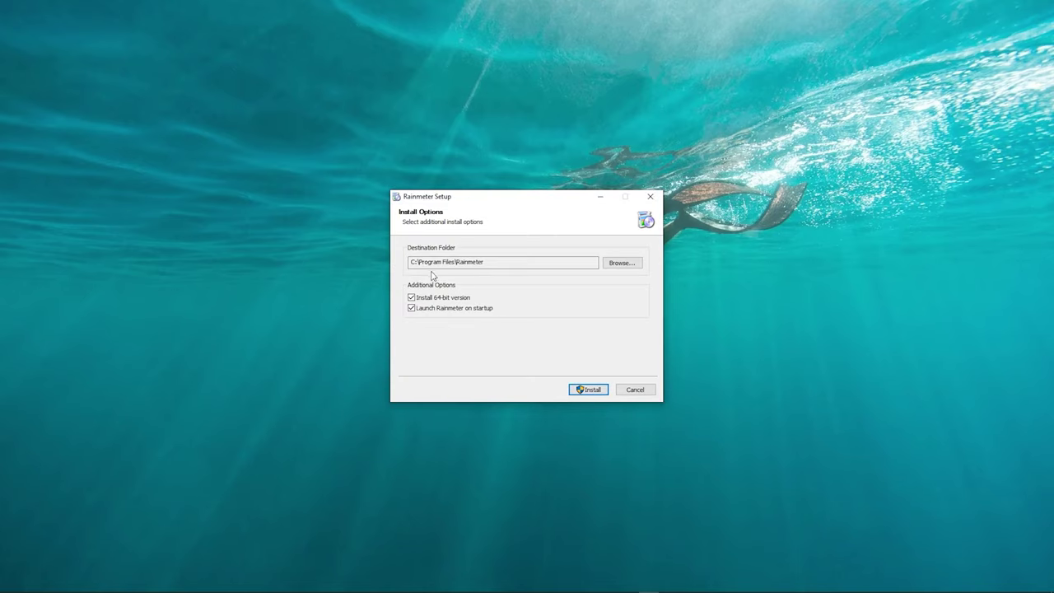
pyautogui.click(590, 390)
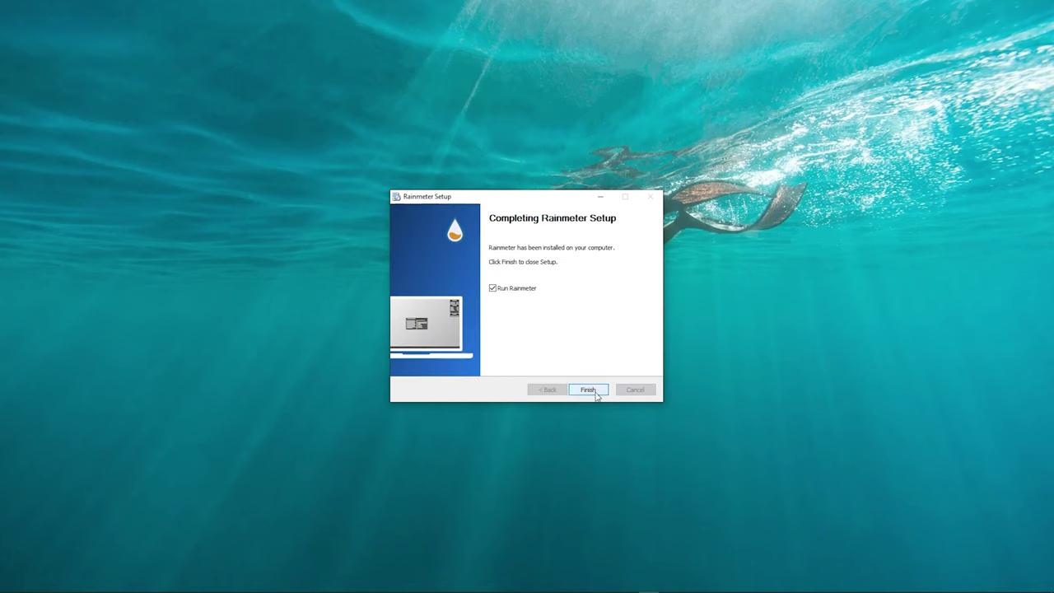
pyautogui.click(589, 391)
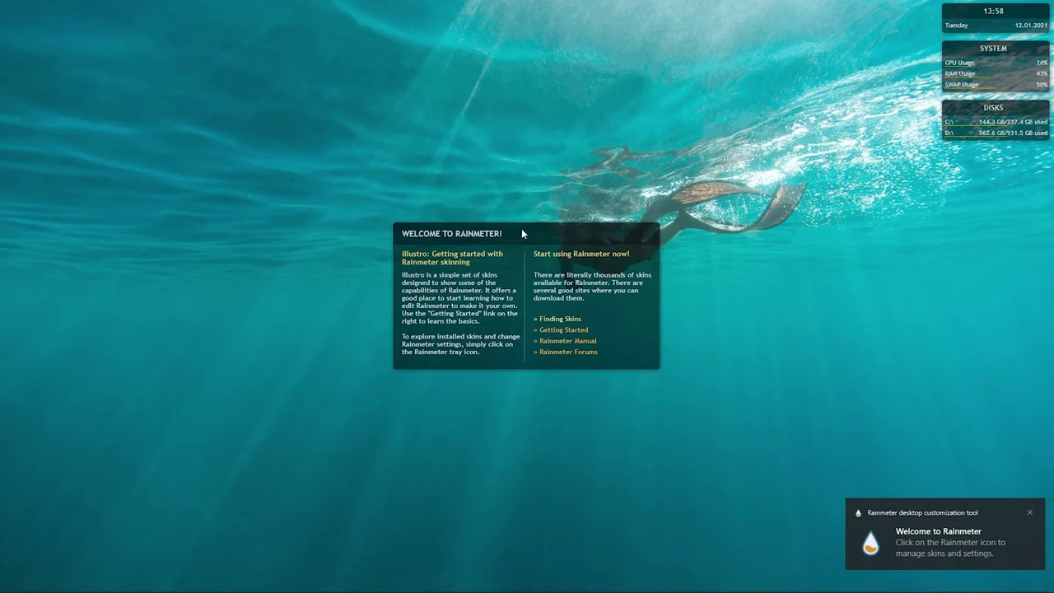
# Step: Unload Rainmeter's default illustro skins: the welcome panel, the clock, System and Disk
pyautogui.rightClick(521, 230)
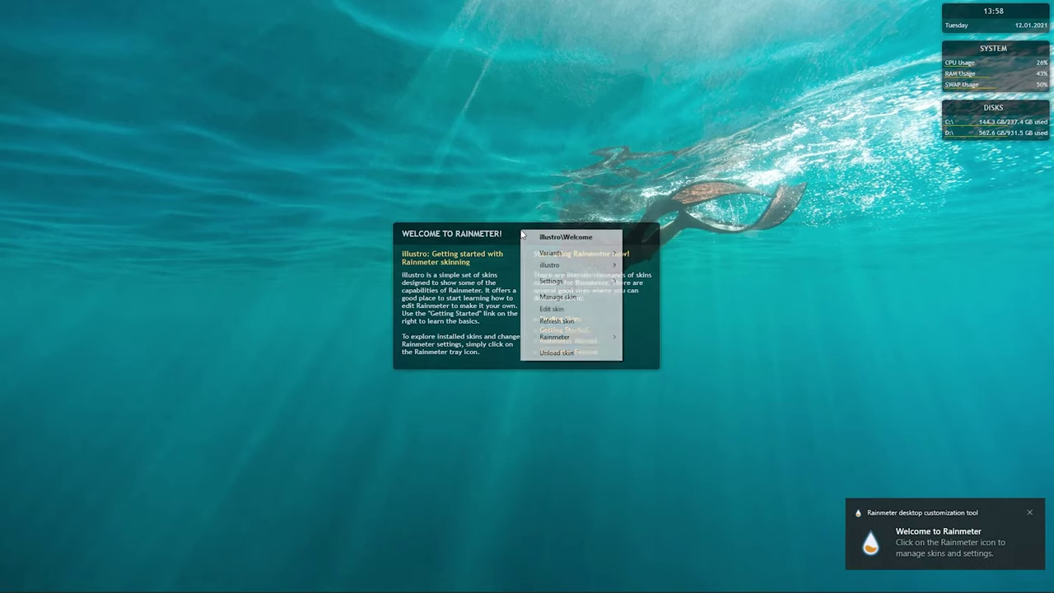
pyautogui.click(577, 353)
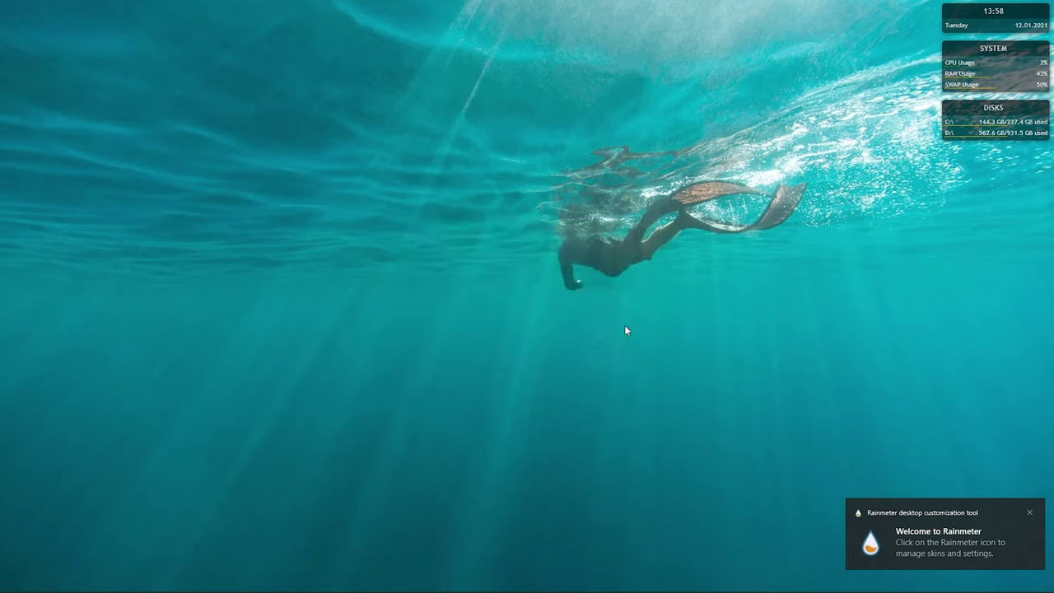
pyautogui.rightClick(988, 12)
pyautogui.click(1008, 131)
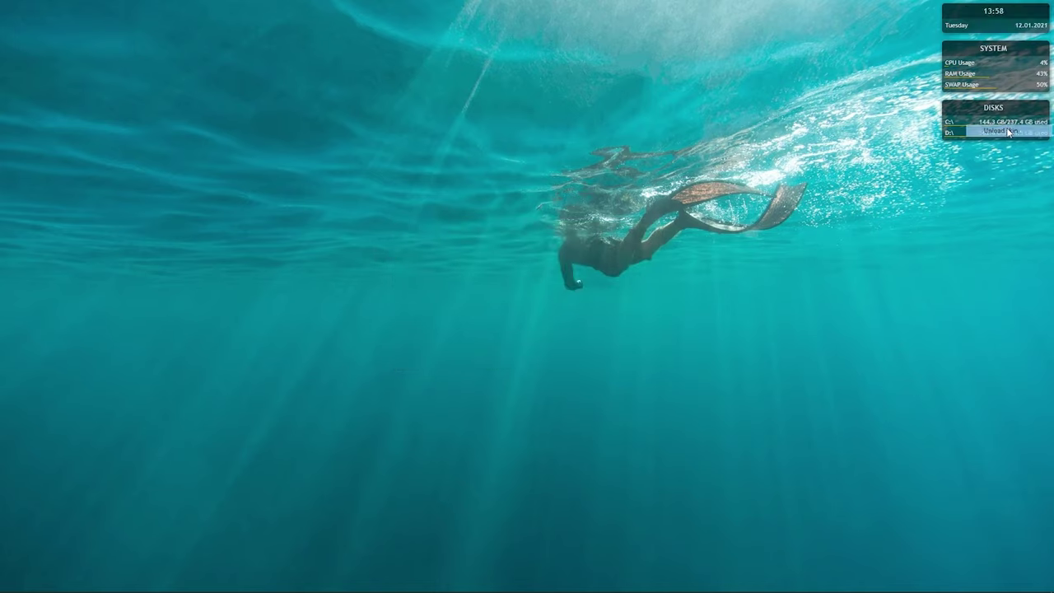
pyautogui.rightClick(964, 50)
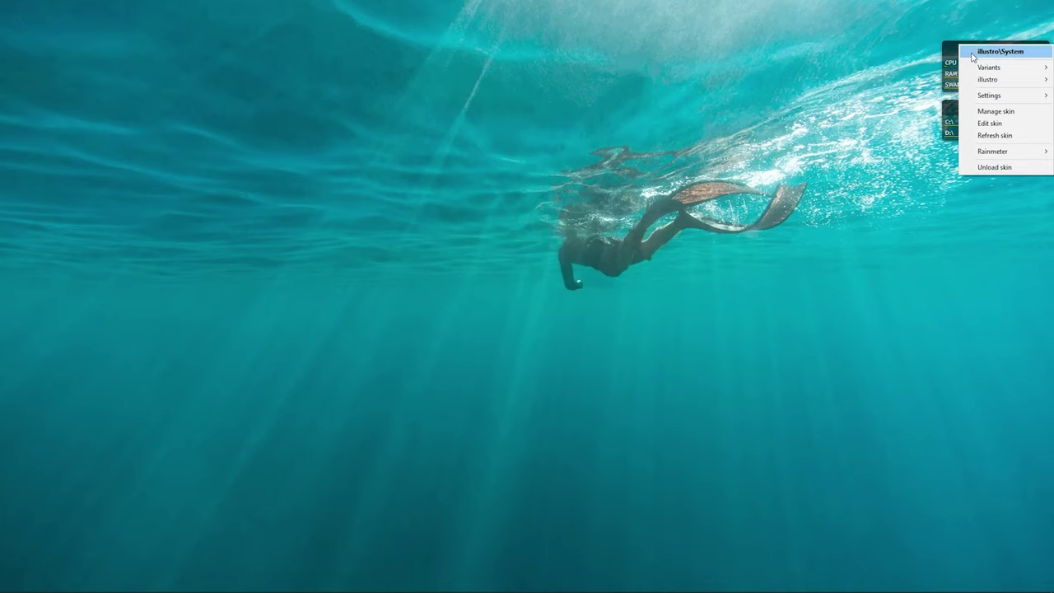
pyautogui.click(1004, 168)
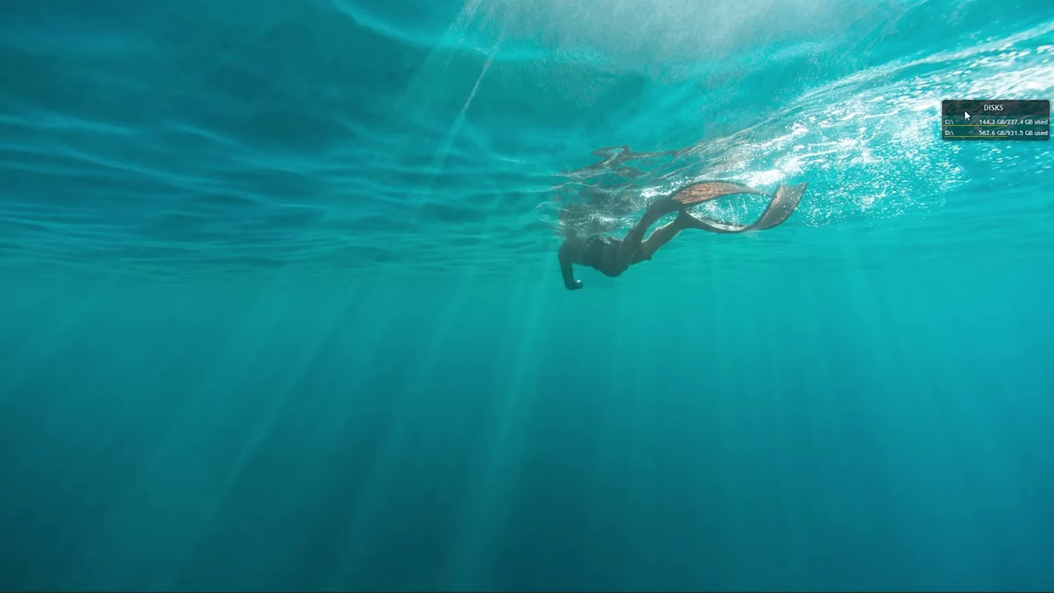
pyautogui.rightClick(967, 116)
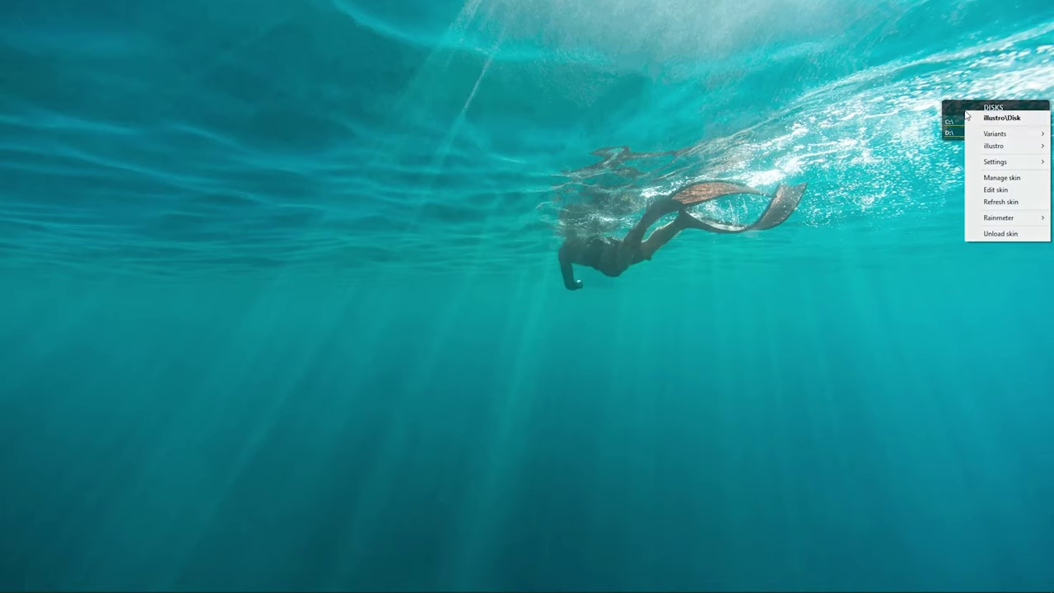
pyautogui.click(1014, 236)
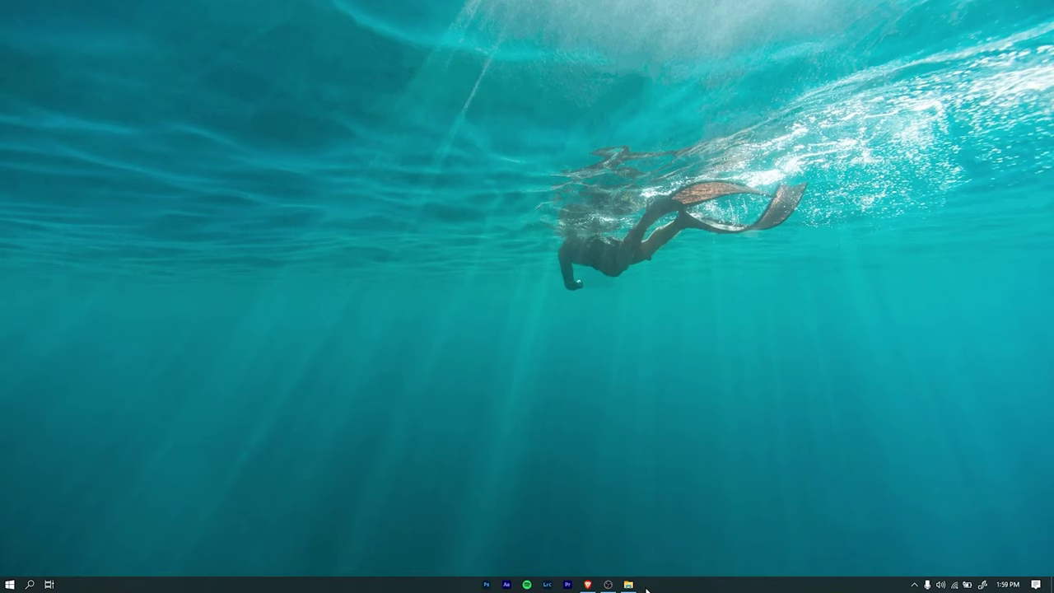
# Step: Extract Mountain - TechieSpartans.zip on the Desktop into its own "Mountain - TechieSpartans" folder with 7-Zip
pyautogui.click(627, 584)
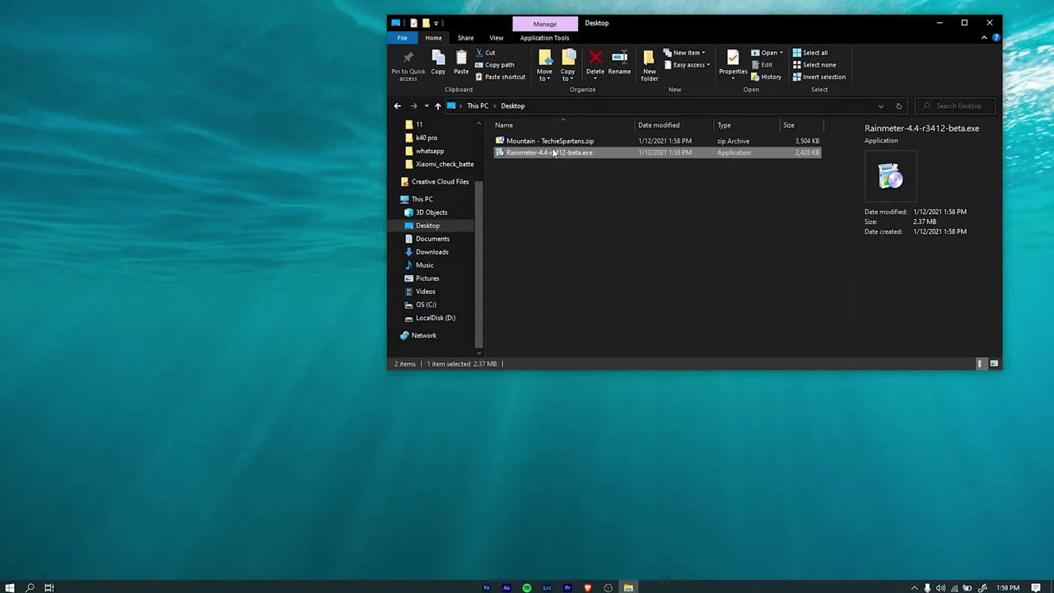
pyautogui.click(551, 142)
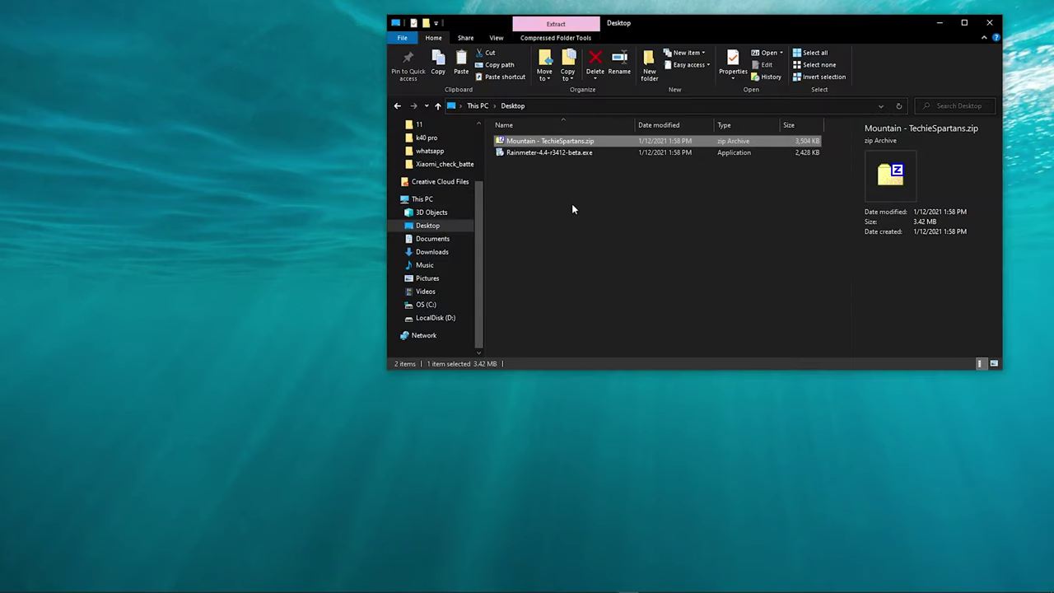
pyautogui.hotkey('ctrl', 'shift', '7')
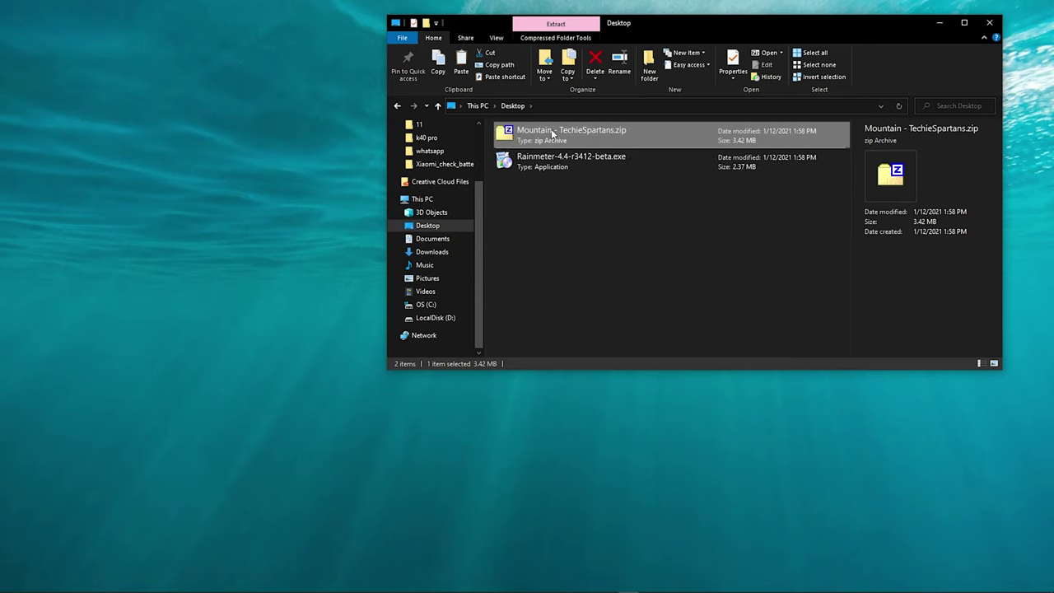
pyautogui.rightClick(552, 134)
pyautogui.moveTo(632, 151)
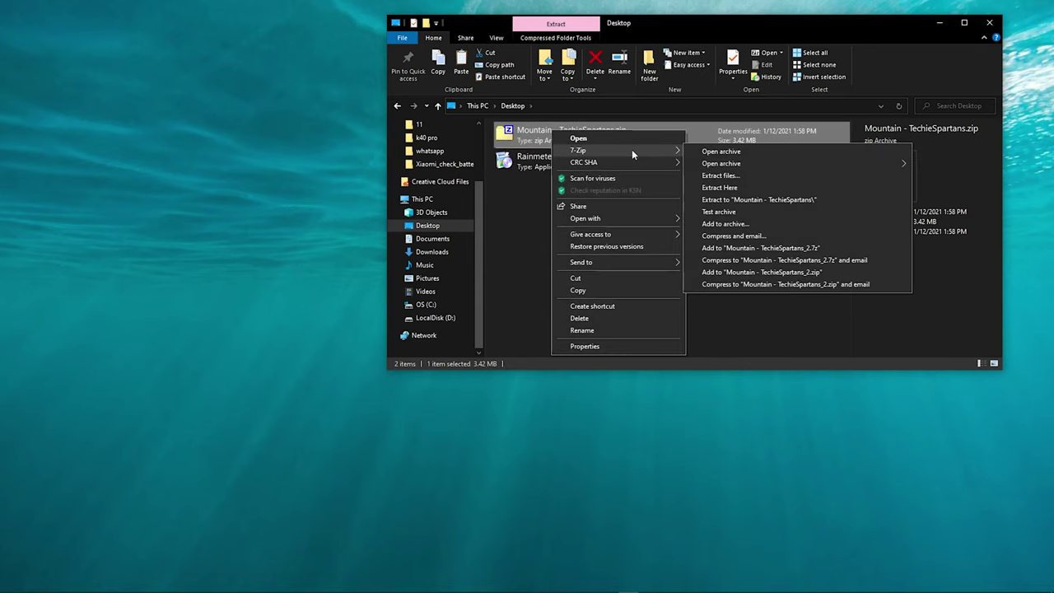
pyautogui.click(744, 200)
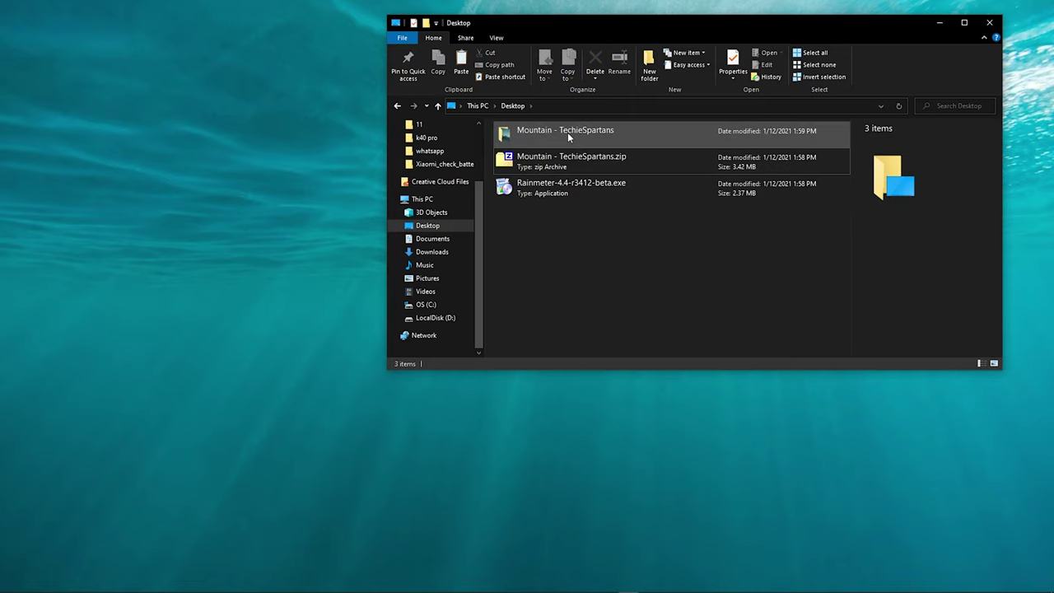
# Step: Set the mountain JPG from the extracted Mountain - TechieSpartans folder as the desktop background and close the photo viewer
pyautogui.doubleClick(567, 132)
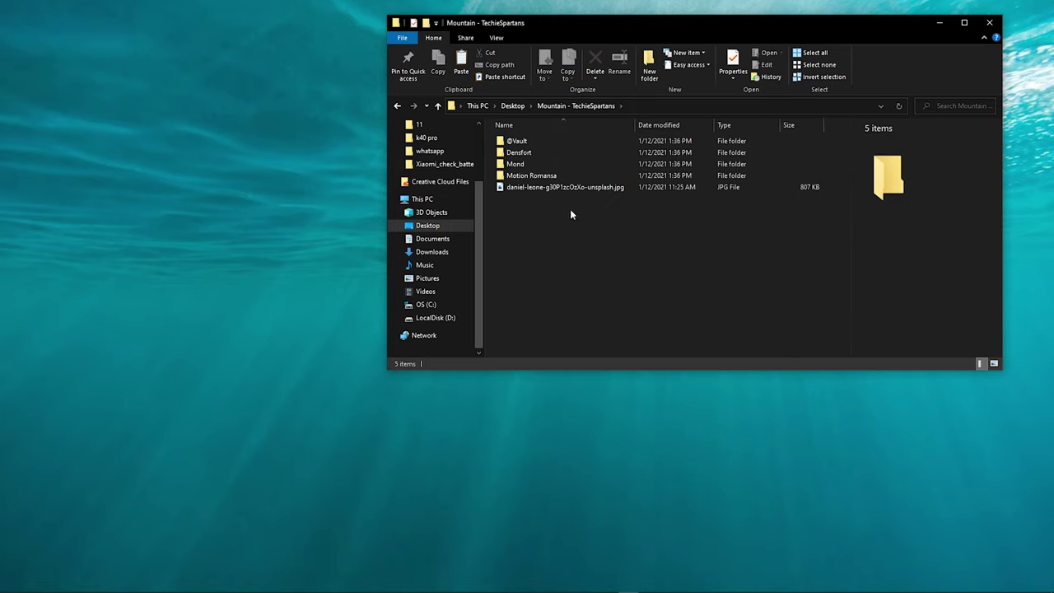
pyautogui.doubleClick(570, 187)
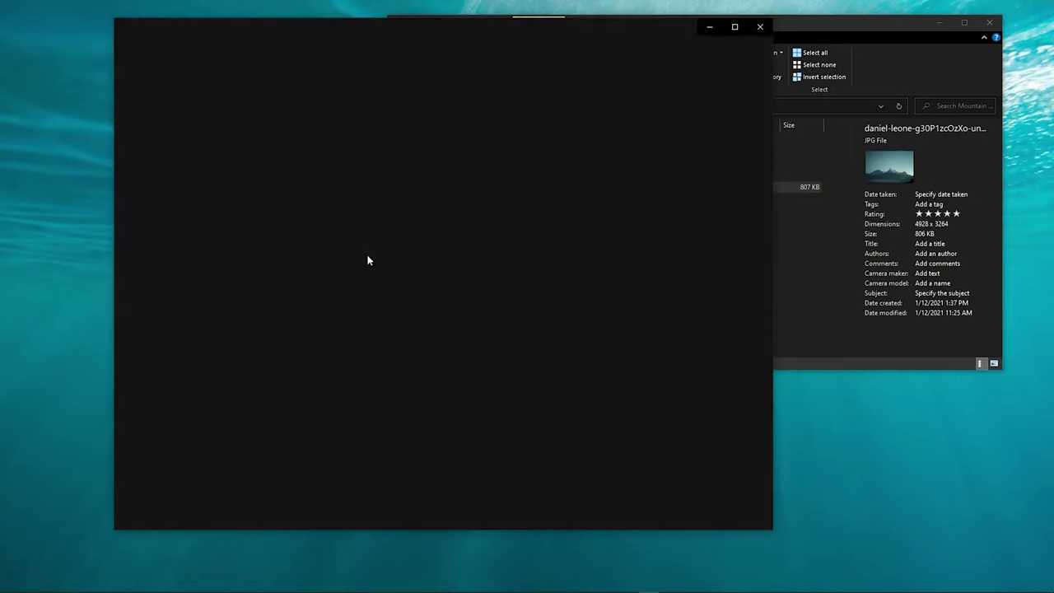
pyautogui.rightClick(358, 189)
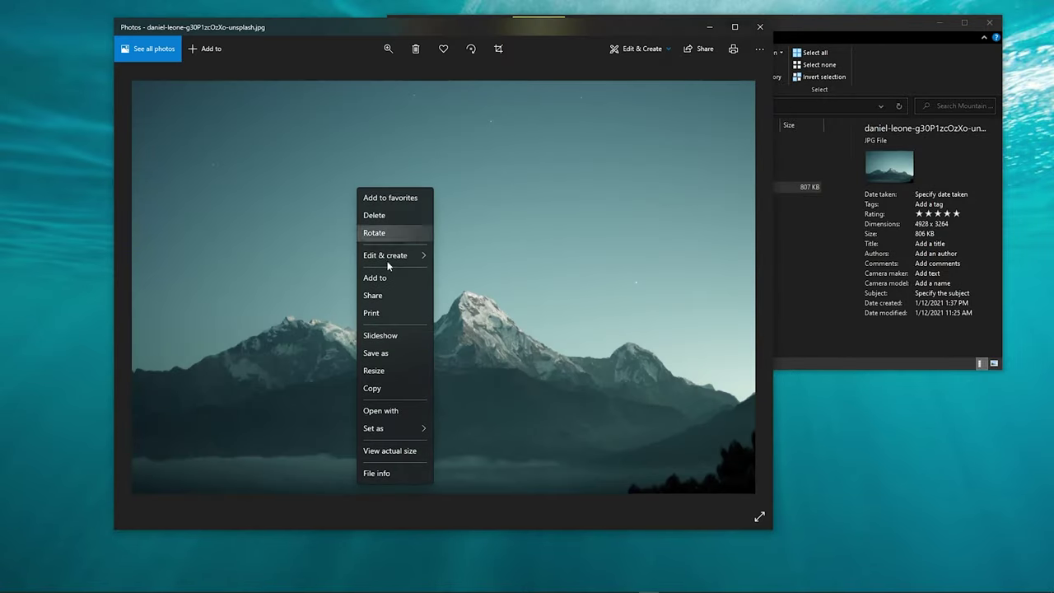
pyautogui.moveTo(405, 428)
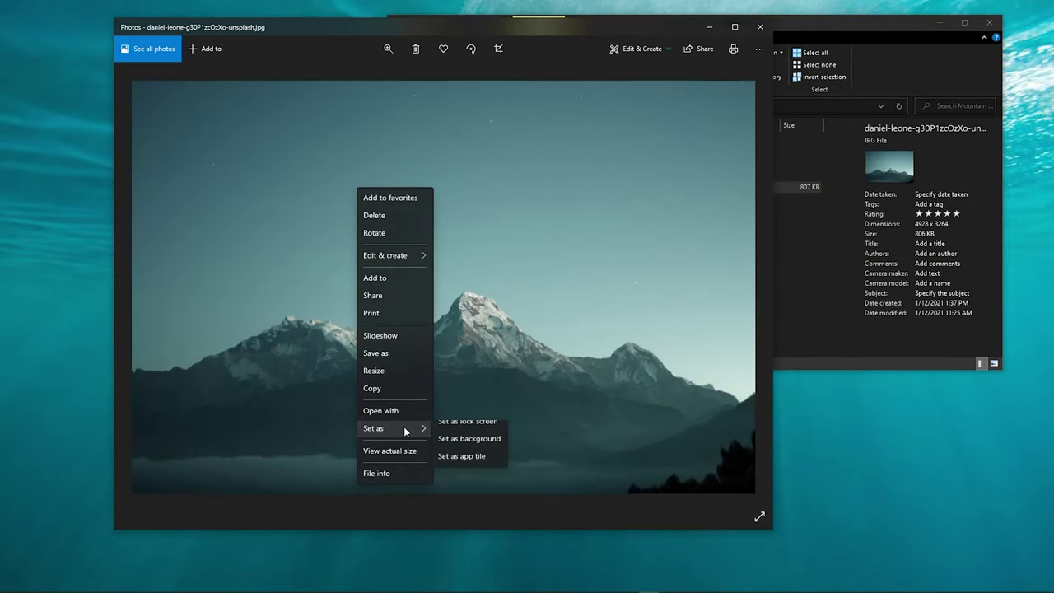
pyautogui.click(486, 449)
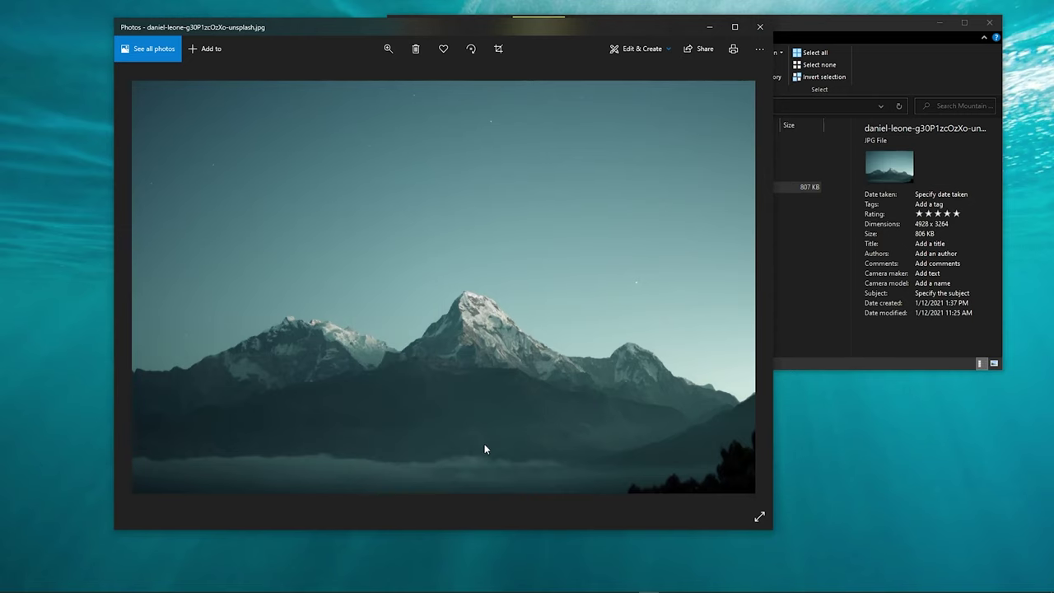
pyautogui.click(758, 28)
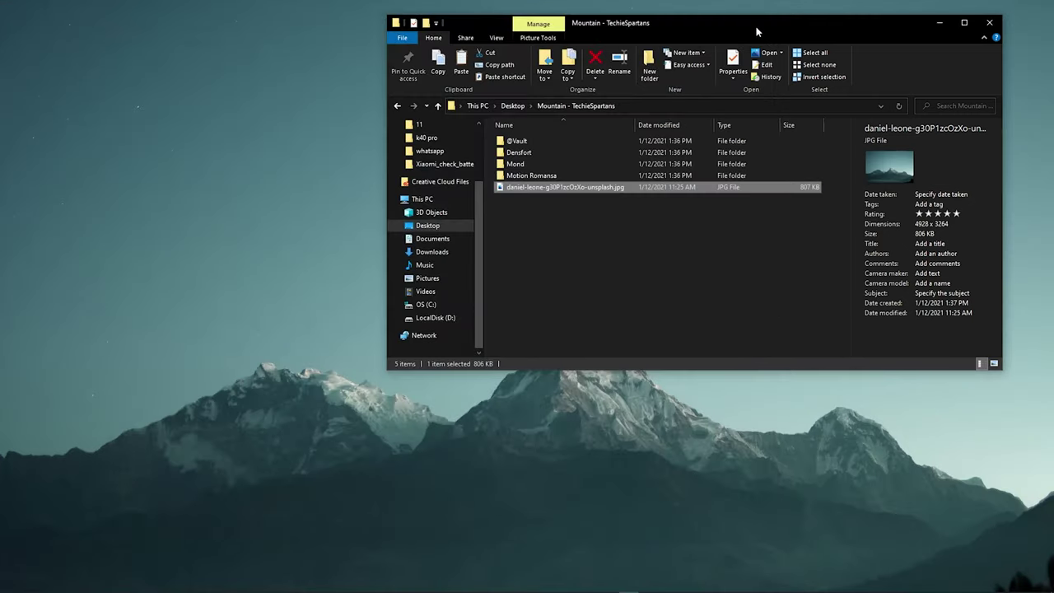
pyautogui.click(558, 176)
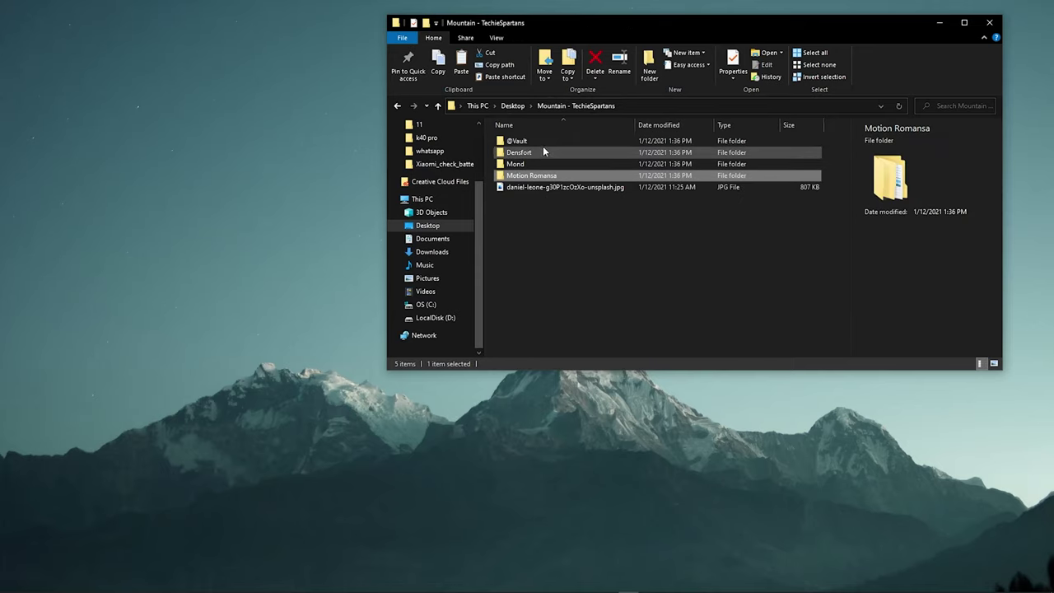
pyautogui.keyDown('shift'); pyautogui.click(544, 141); pyautogui.keyUp('shift')
pyautogui.rightClick(544, 141)
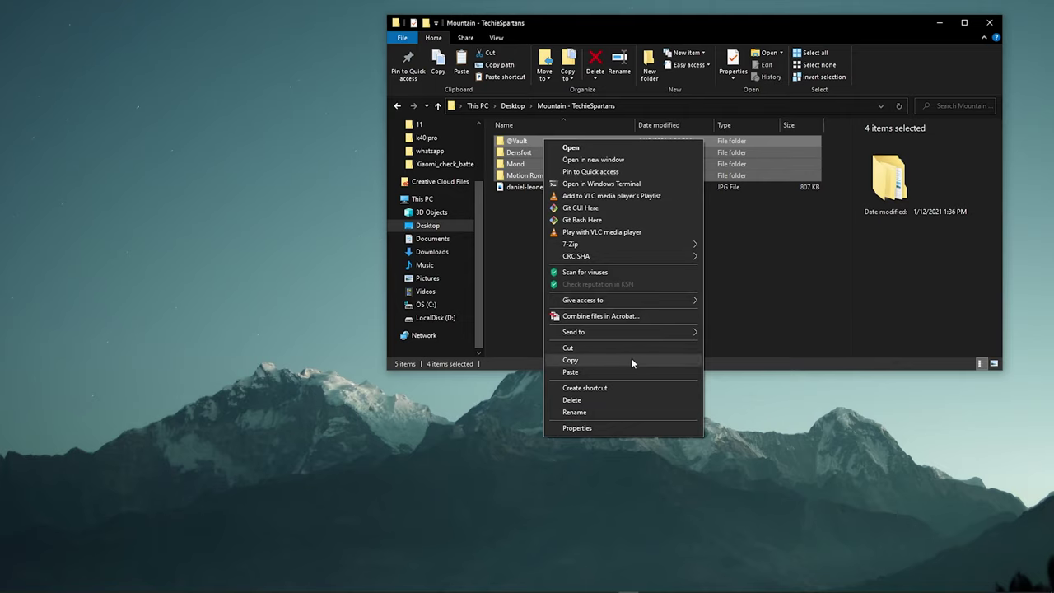
pyautogui.click(581, 361)
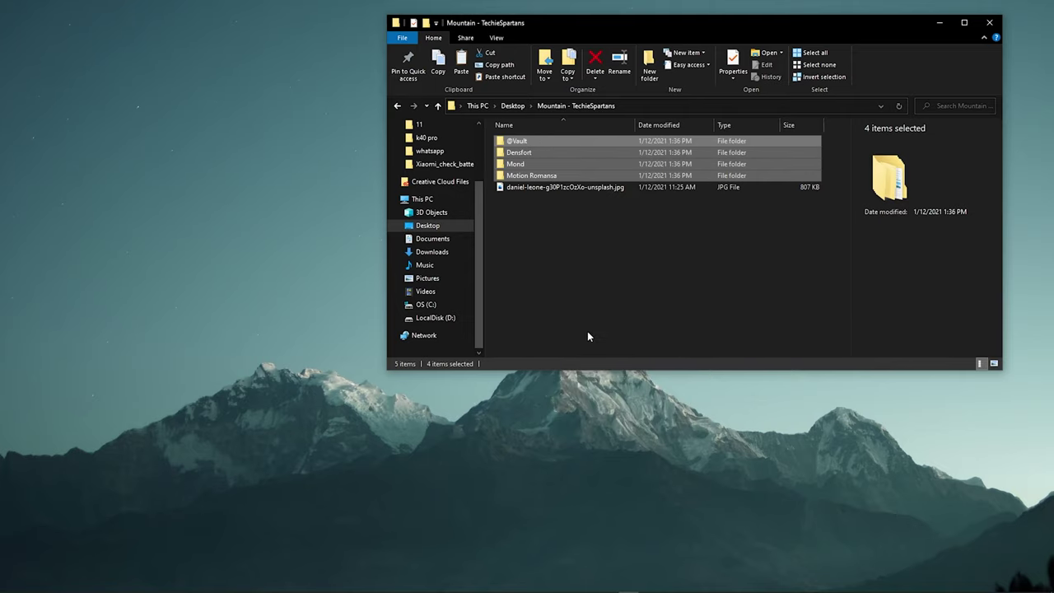
pyautogui.click(438, 239)
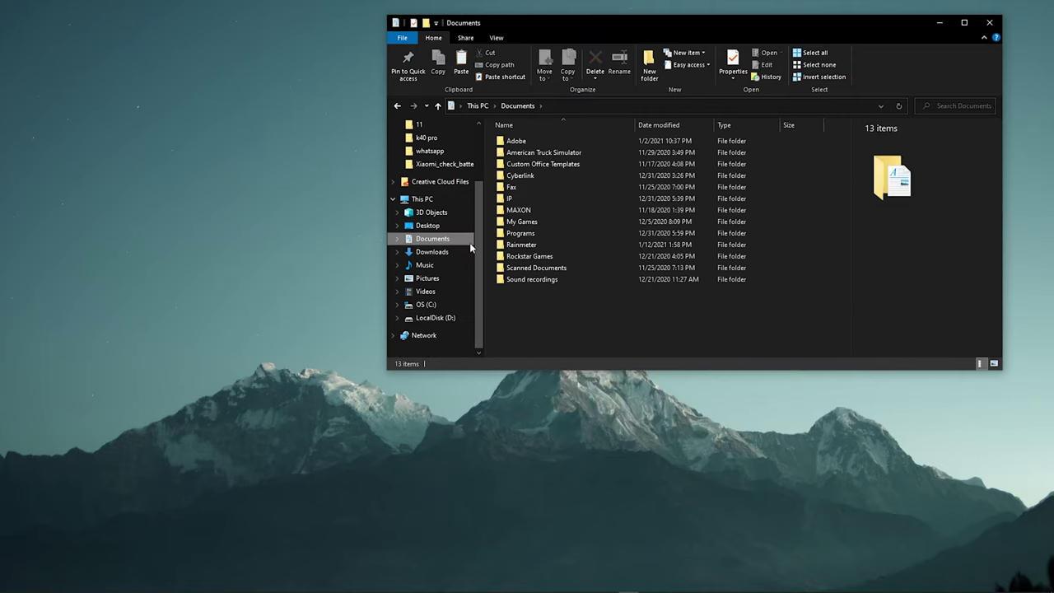
pyautogui.doubleClick(533, 248)
pyautogui.click(516, 145)
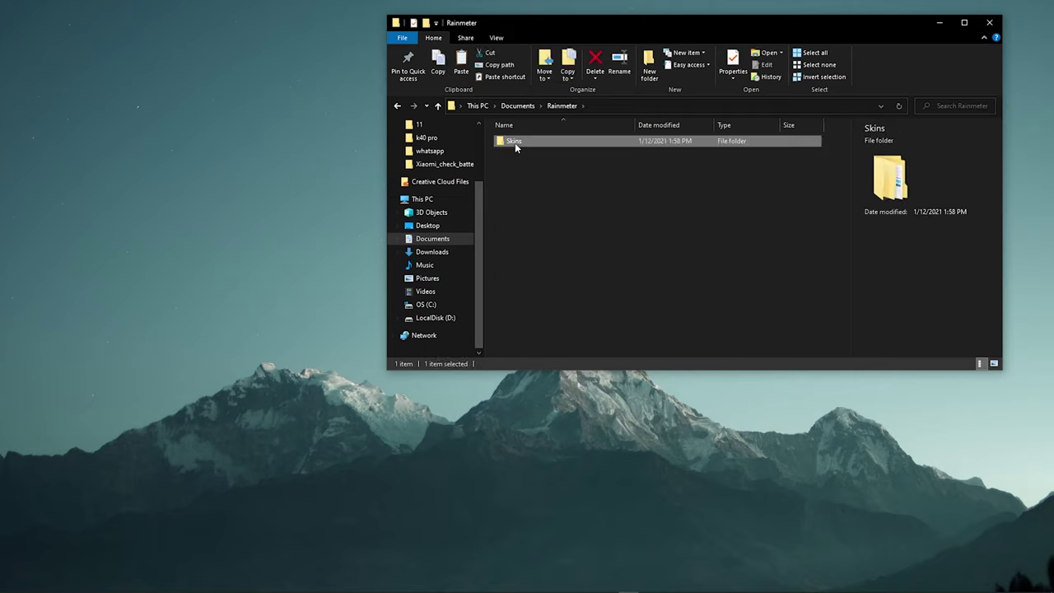
pyautogui.doubleClick(515, 143)
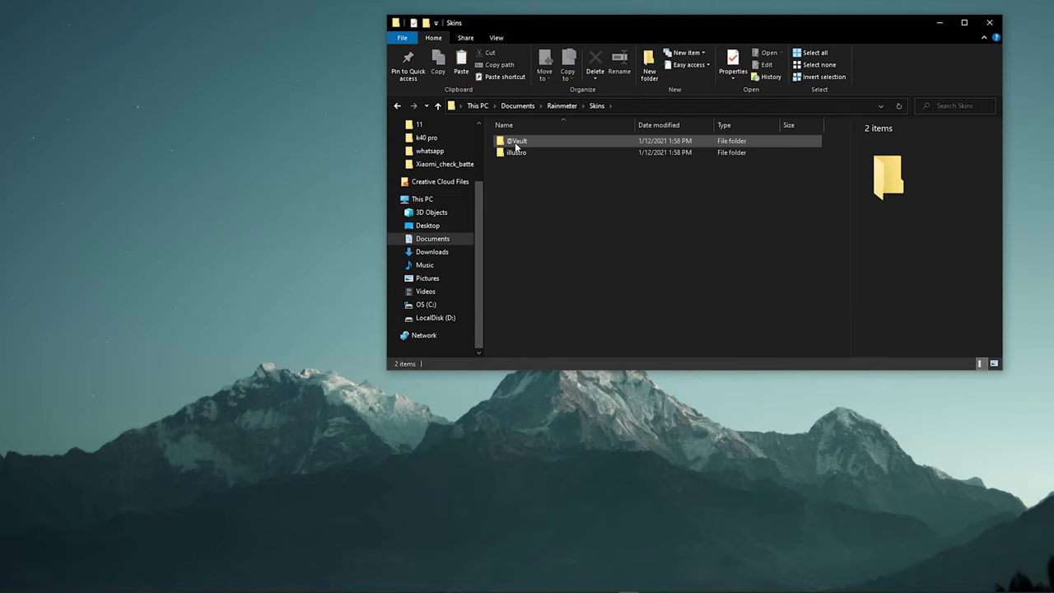
pyautogui.rightClick(525, 191)
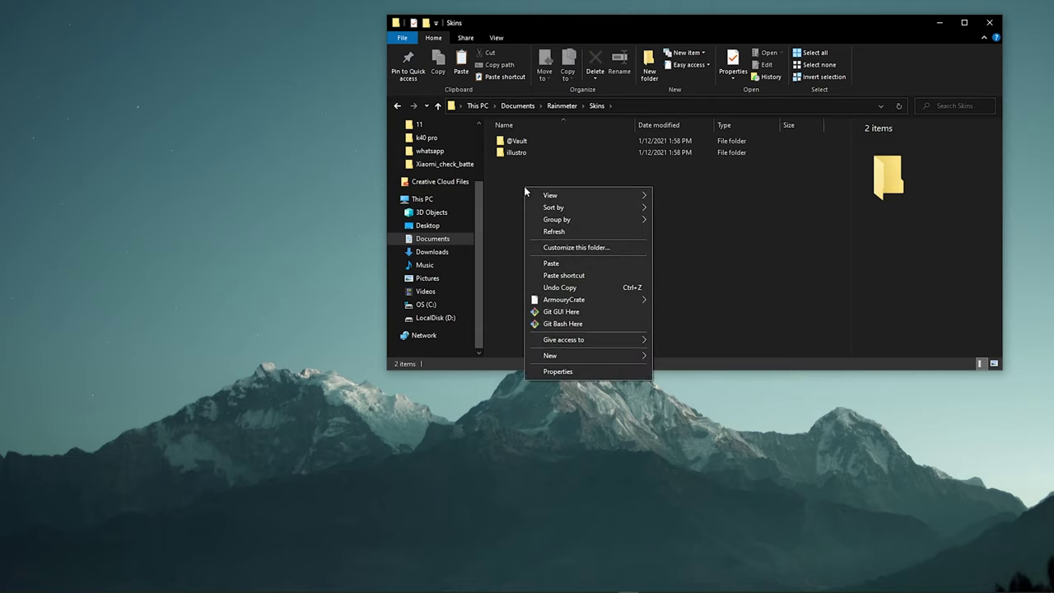
pyautogui.click(544, 263)
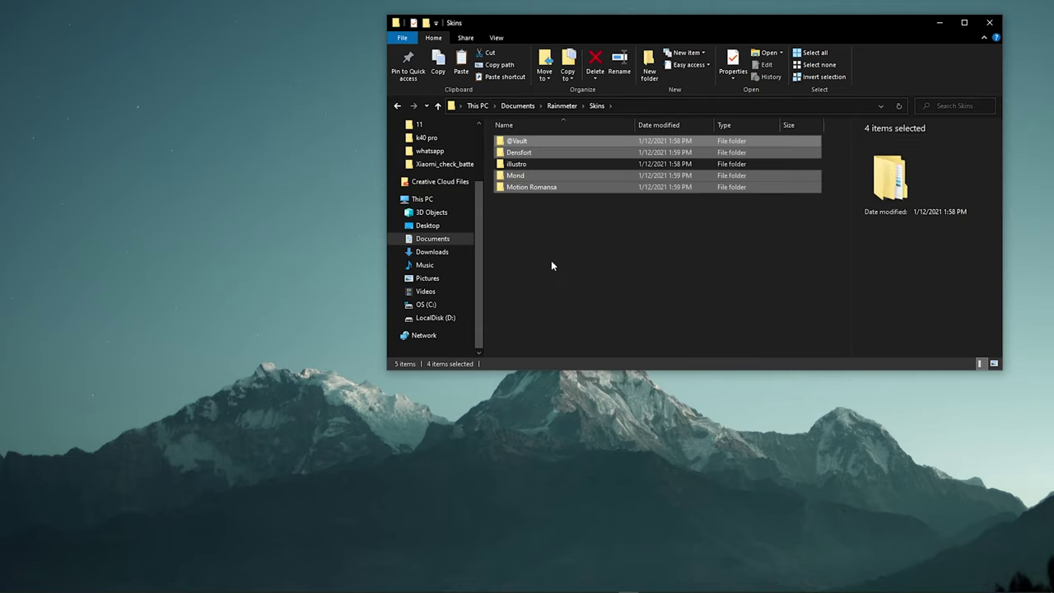
pyautogui.click(598, 234)
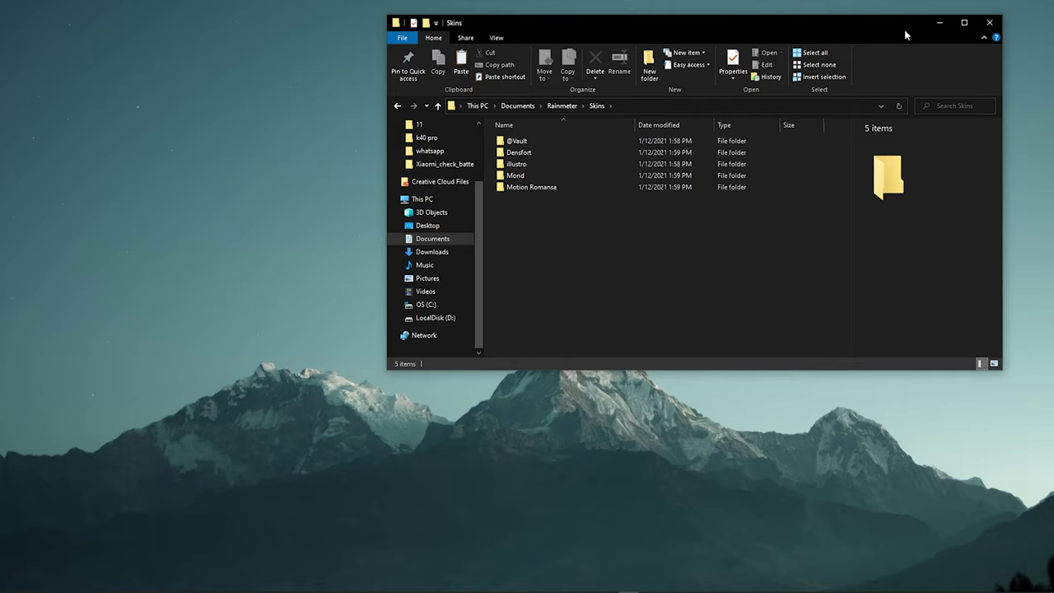
pyautogui.click(939, 23)
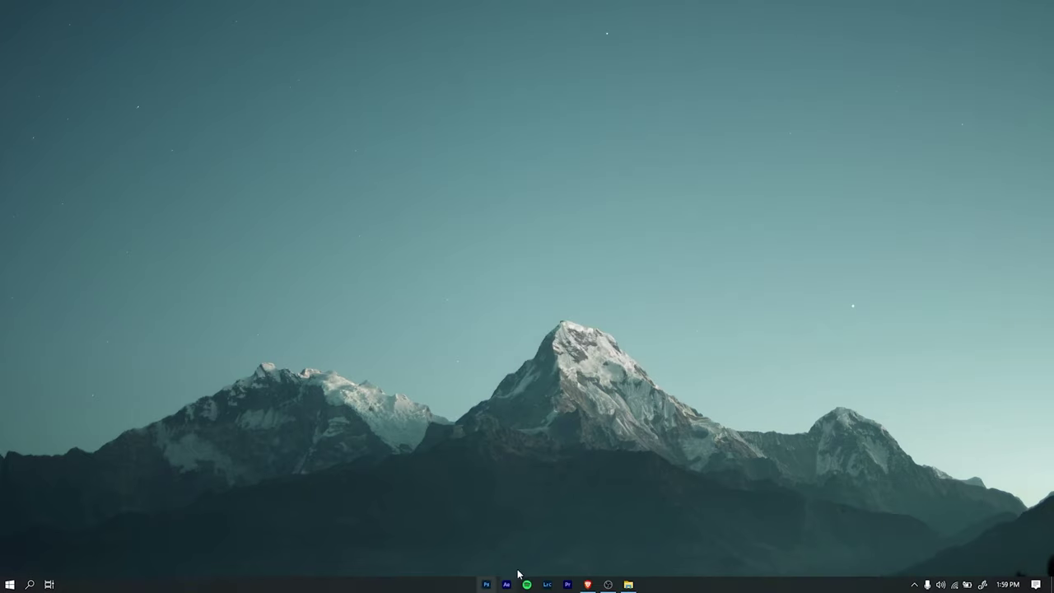
# Step: Open the Manage Rainmeter window and refresh all skins to bring in the newly copied ones
pyautogui.click(913, 586)
pyautogui.click(948, 546)
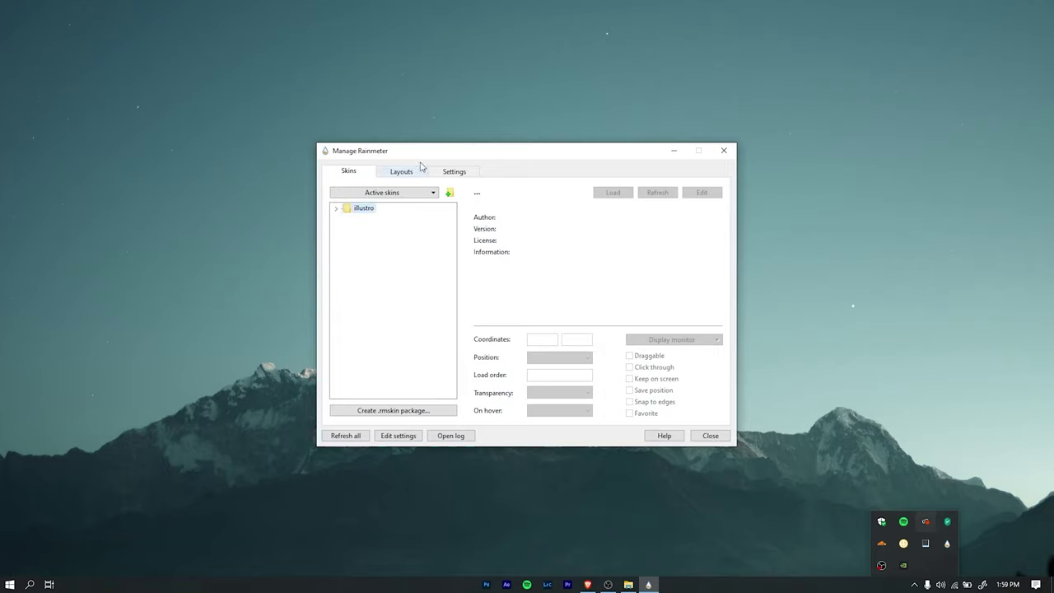
pyautogui.click(354, 437)
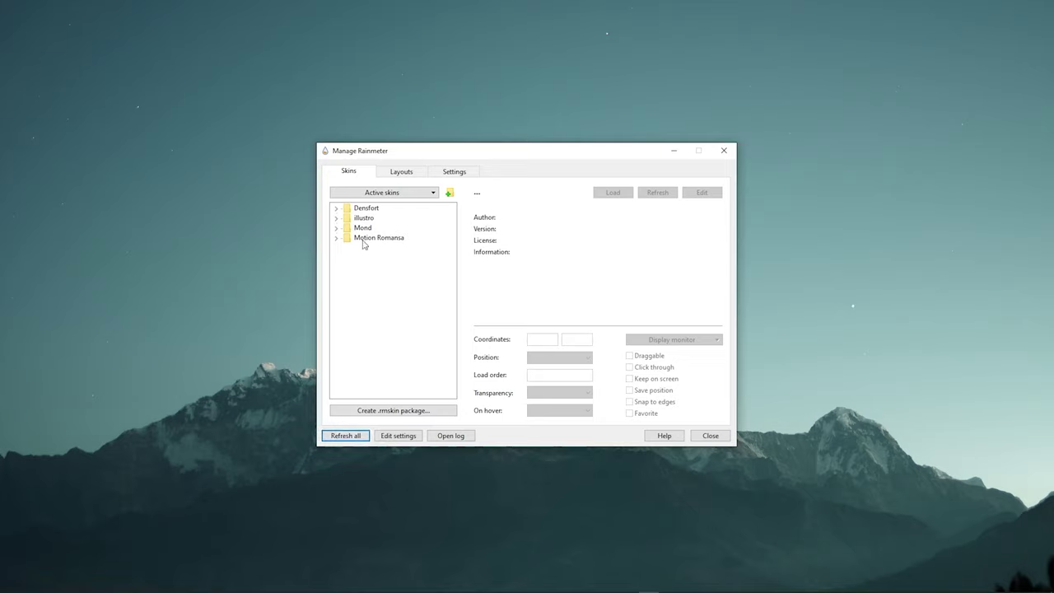
# Step: Load the Densfort skins Date.ini and Time.ini onto the desktop
pyautogui.click(336, 208)
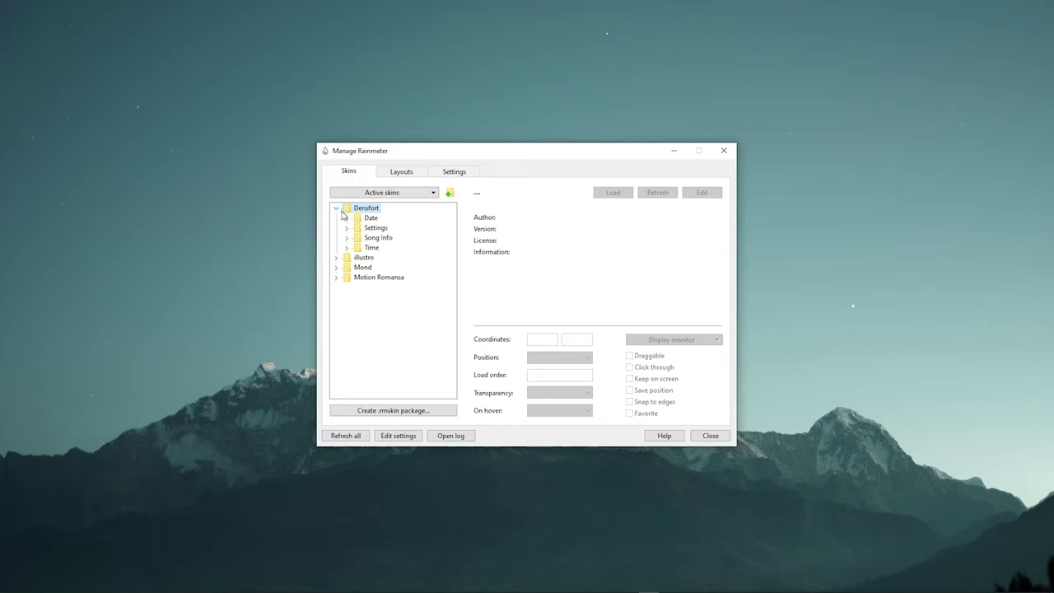
pyautogui.click(347, 219)
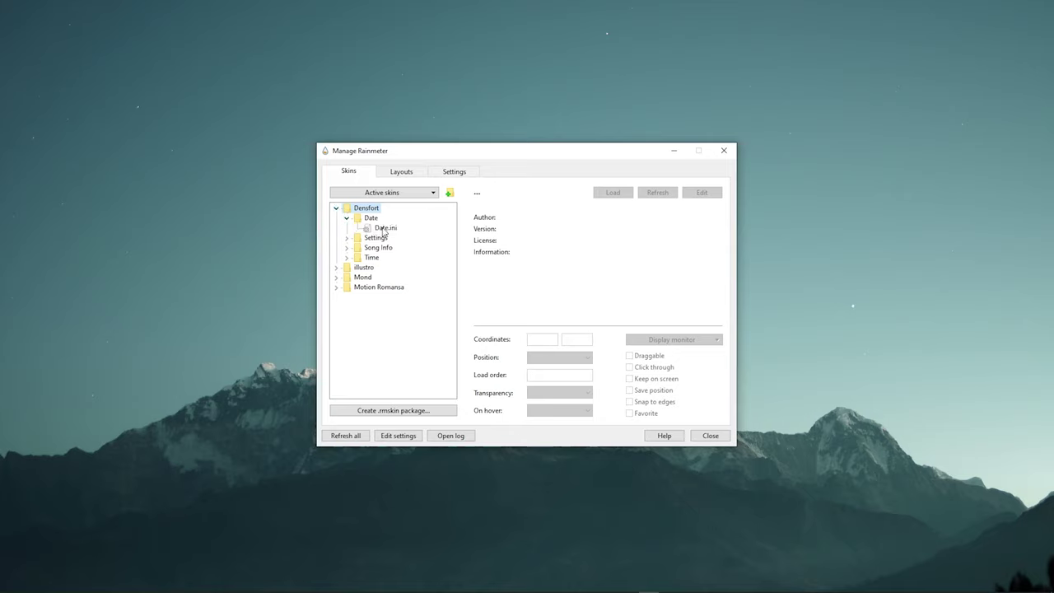
pyautogui.click(384, 229)
pyautogui.click(612, 194)
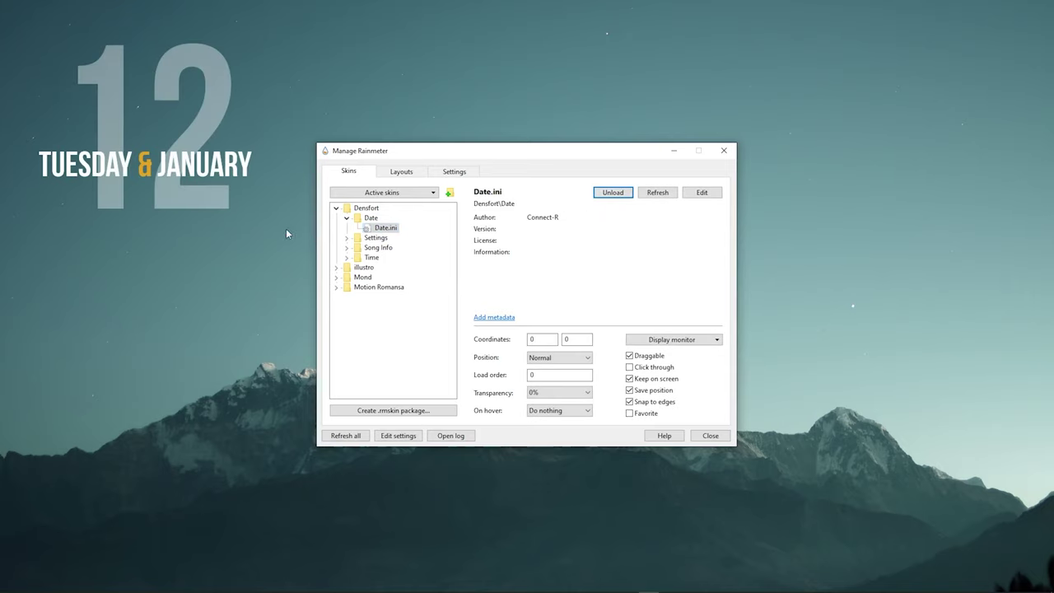
pyautogui.click(347, 248)
pyautogui.click(392, 258)
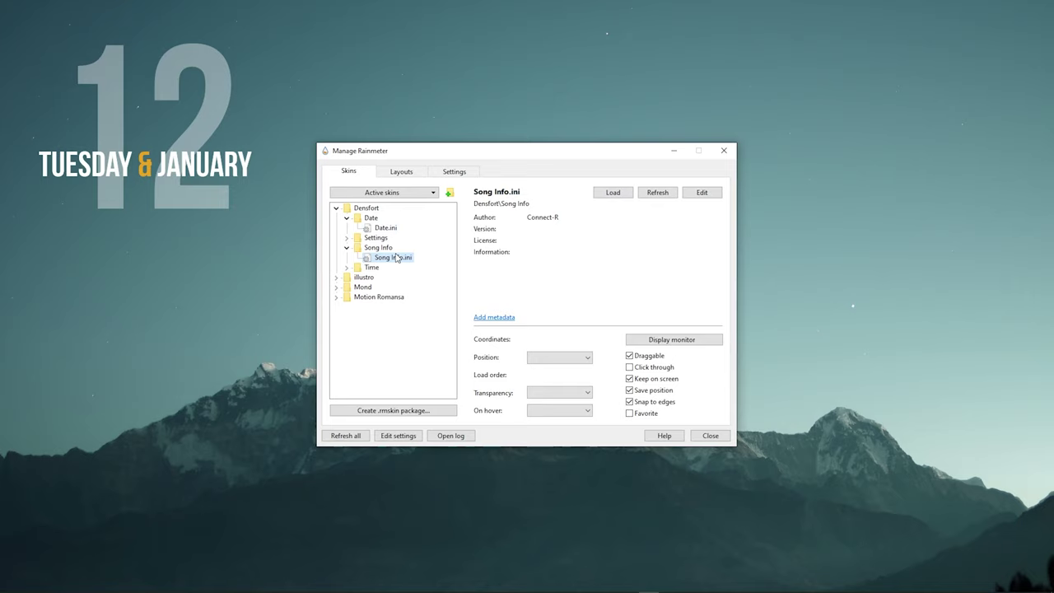
pyautogui.click(346, 268)
pyautogui.click(378, 278)
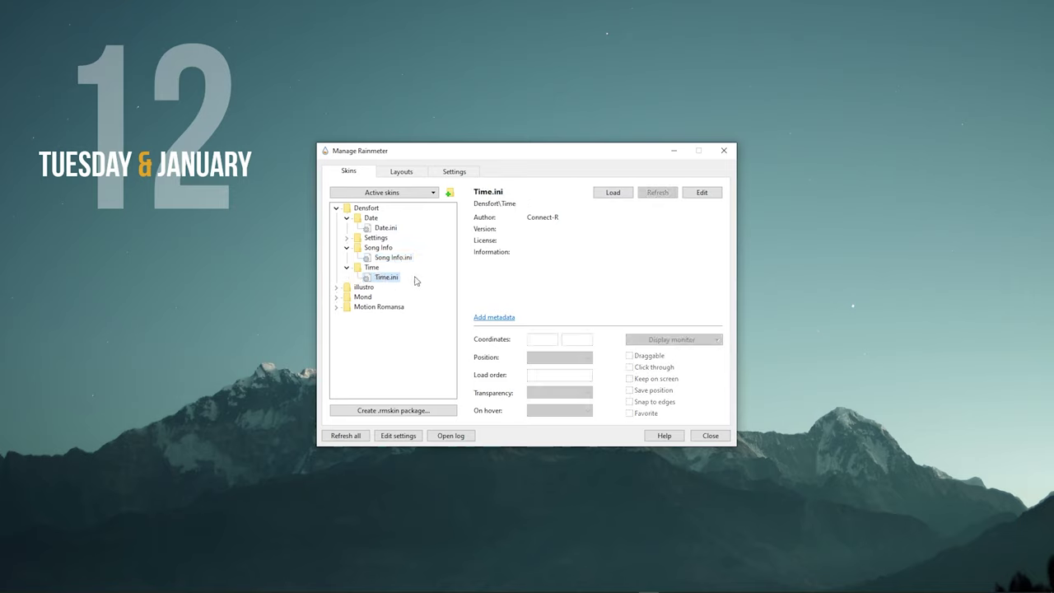
pyautogui.click(616, 194)
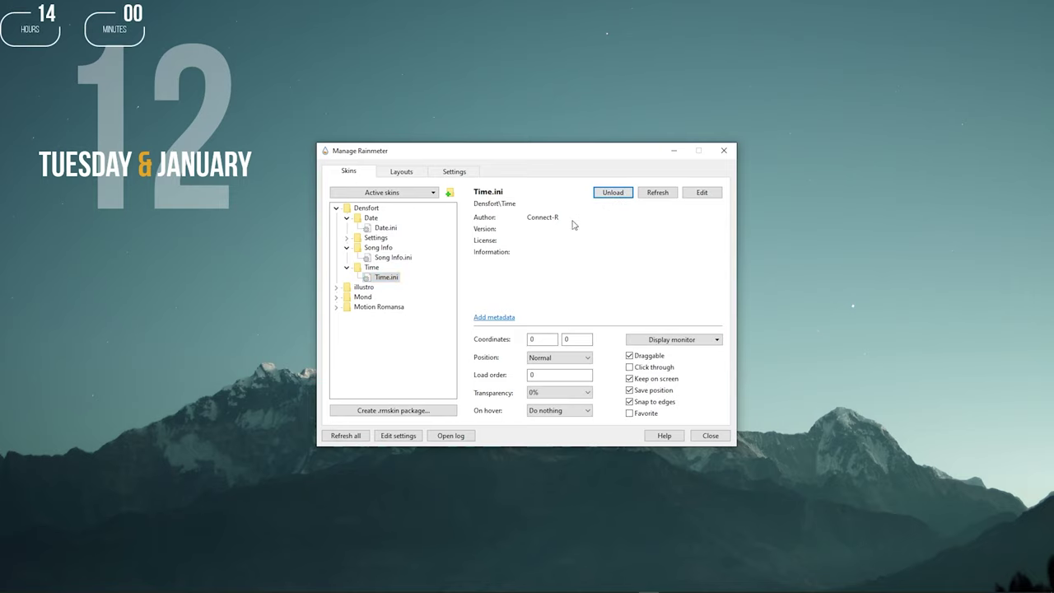
# Step: Minimise the manager and place the date skin above the central mountain peak and the time skin below it
pyautogui.click(674, 152)
pyautogui.moveTo(183, 136); pyautogui.dragTo(555, 186)
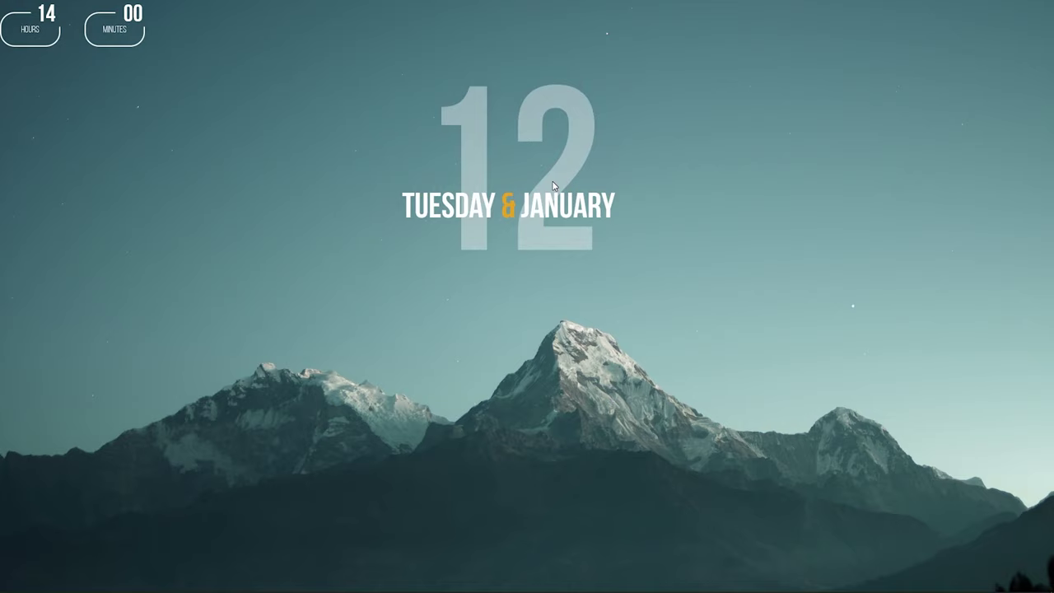
pyautogui.moveTo(120, 33); pyautogui.dragTo(562, 502)
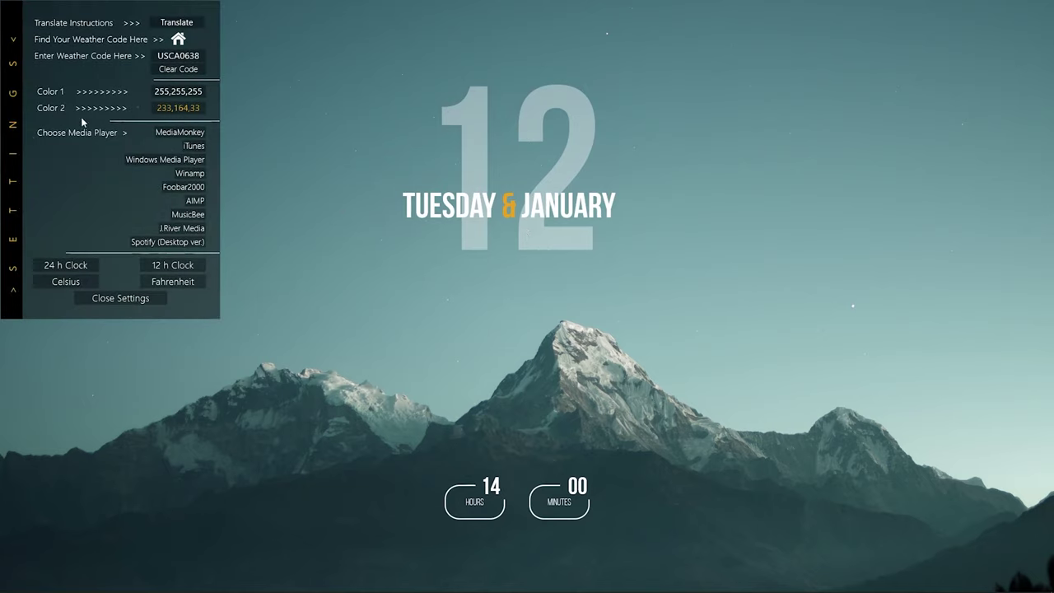
# Step: Set Color 2 in the skin settings to RGB 165,199,200
pyautogui.click(180, 108)
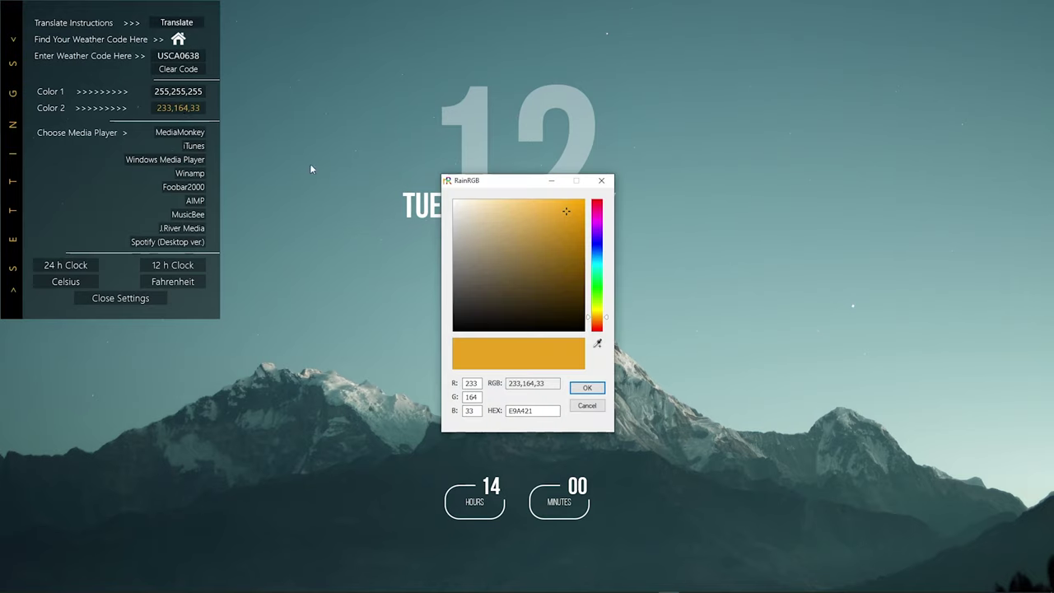
pyautogui.doubleClick(470, 383)
pyautogui.write('165')
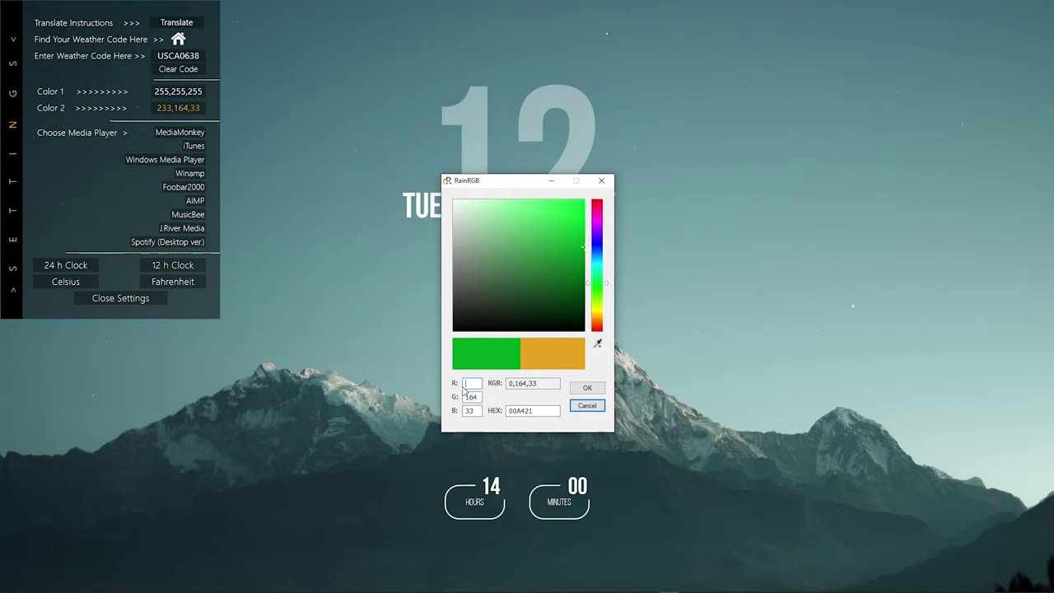
pyautogui.doubleClick(477, 397)
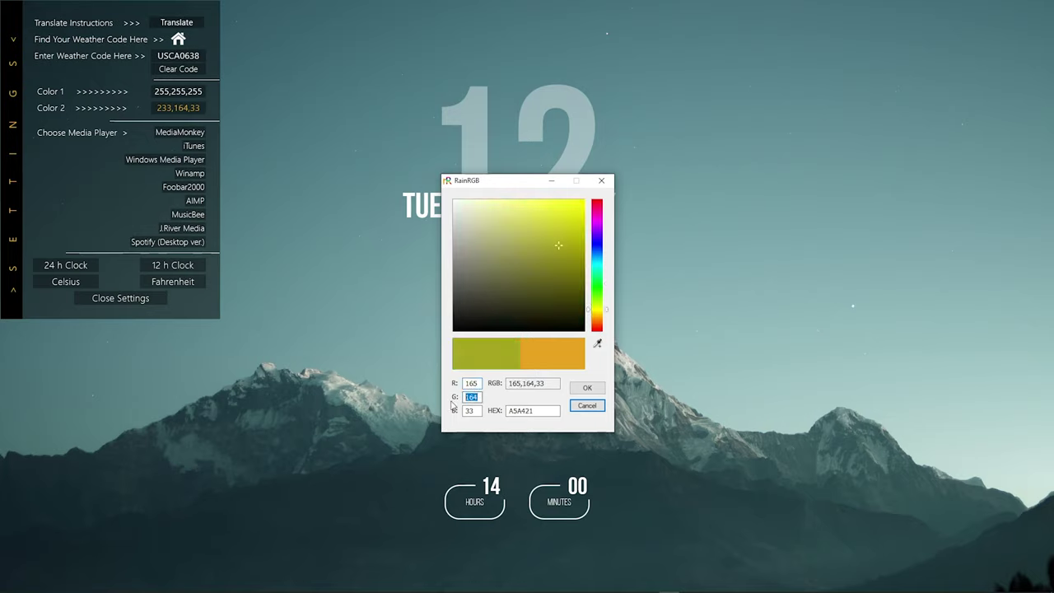
pyautogui.write('199')
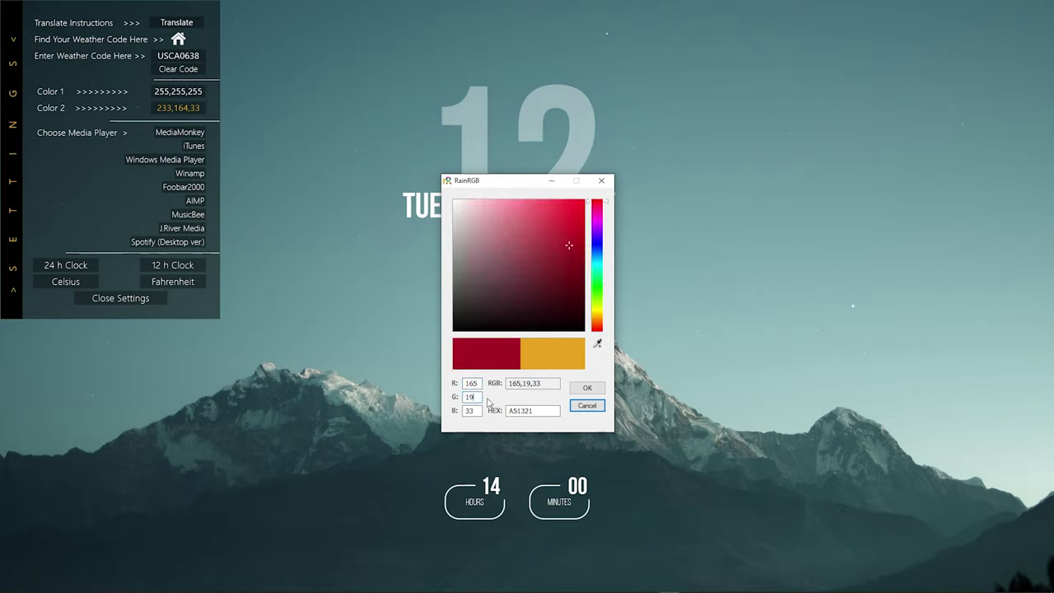
pyautogui.doubleClick(475, 411)
pyautogui.press('BackSpace')
pyautogui.write('2')
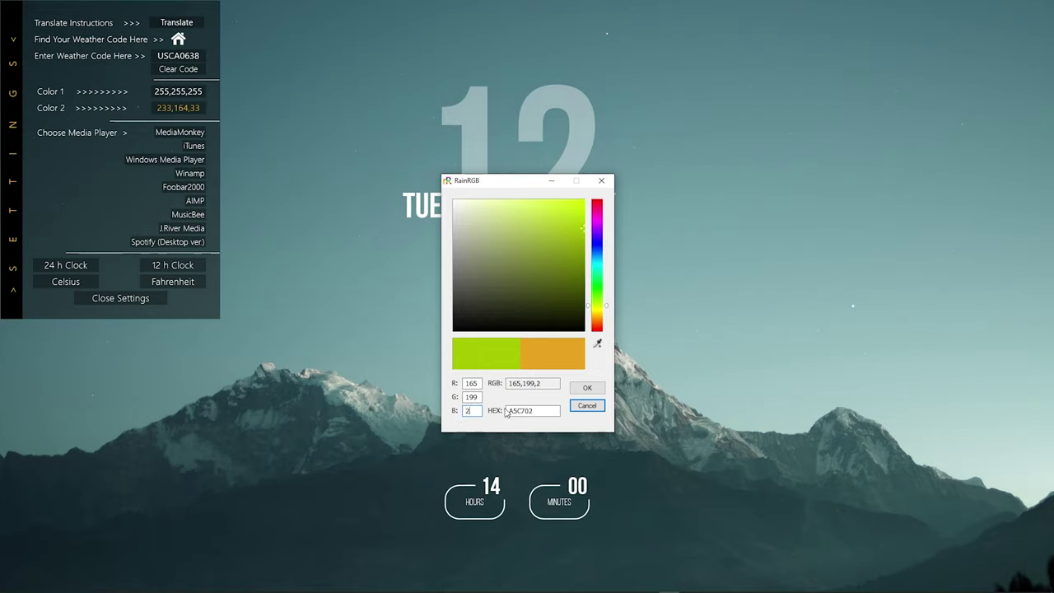
pyautogui.write('00')
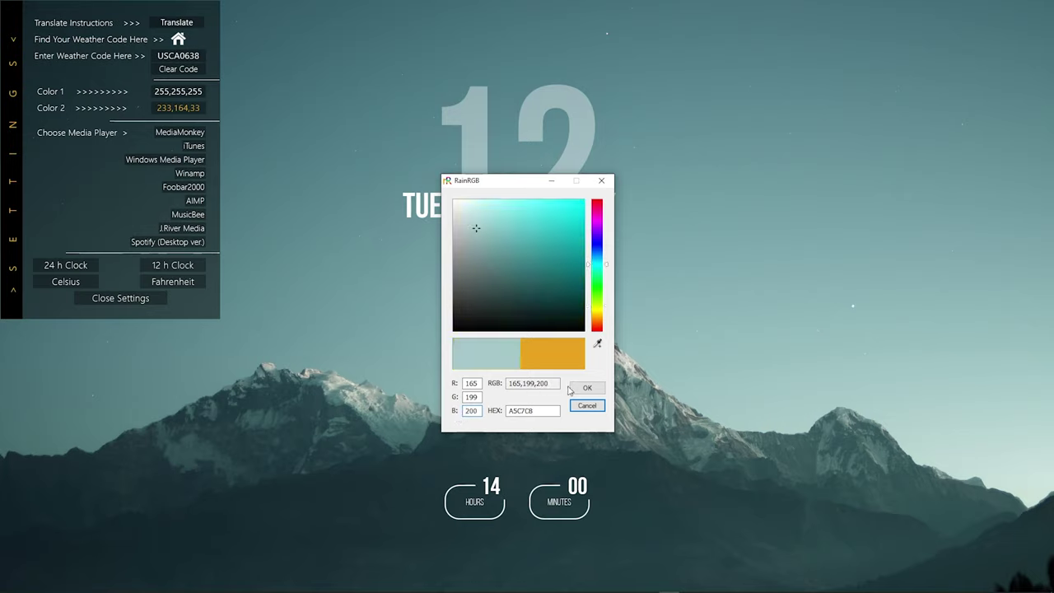
pyautogui.click(577, 388)
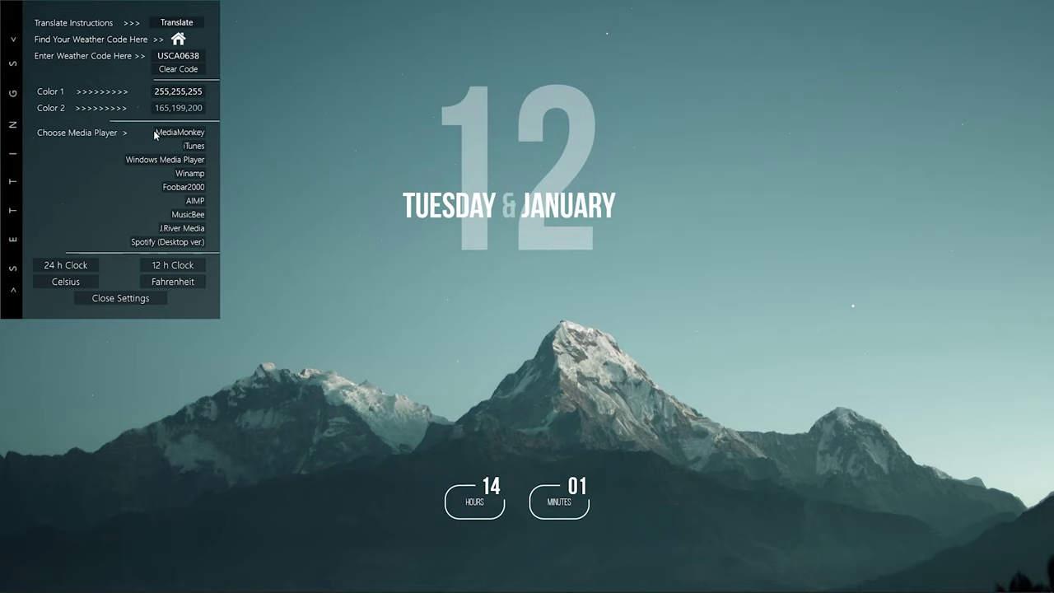
# Step: Choose Spotify (Desktop ver) as the media player and place the song info skin above the far right mountain slope
pyautogui.click(189, 241)
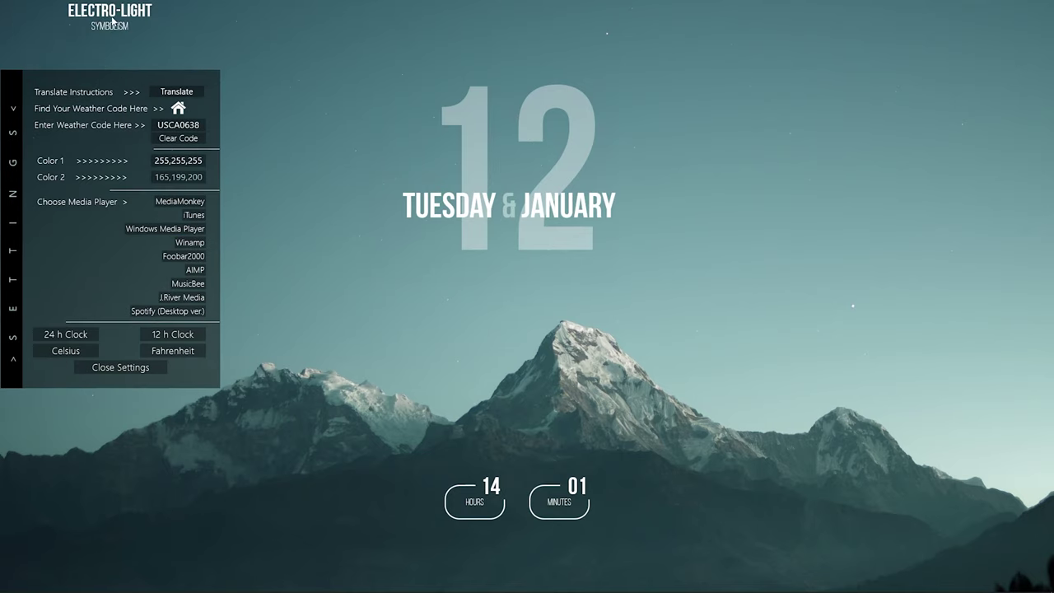
pyautogui.moveTo(113, 22); pyautogui.dragTo(982, 419)
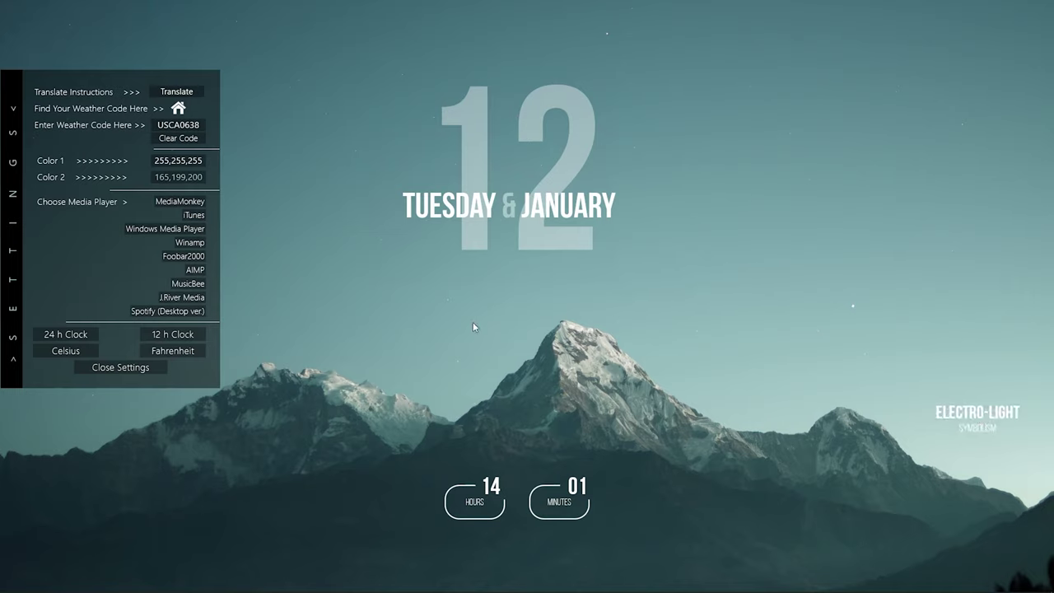
# Step: Switch the time skin to the 12 h clock and close the skin settings
pyautogui.click(156, 339)
pyautogui.click(180, 339)
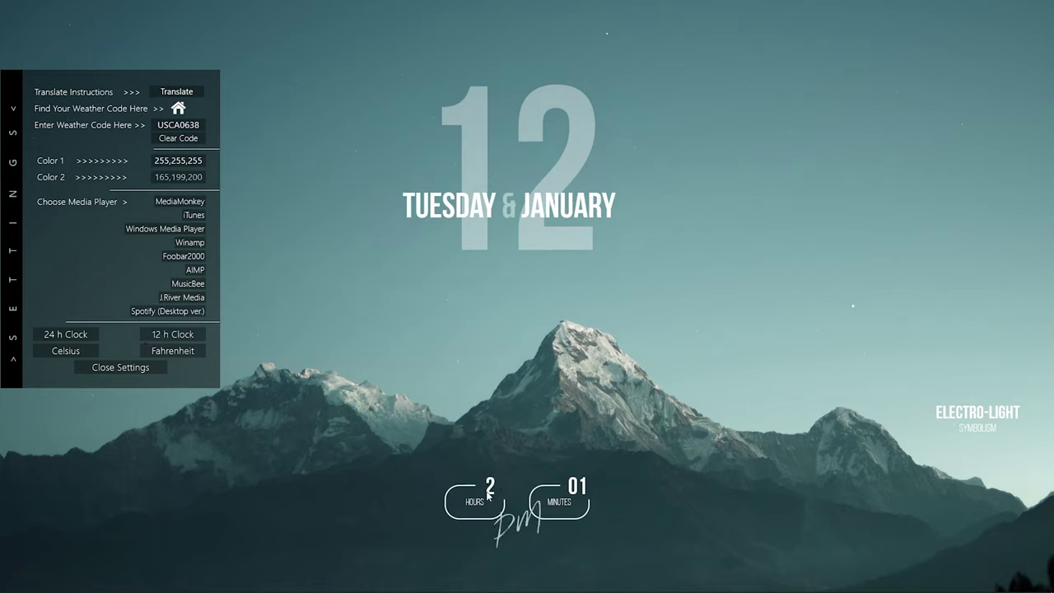
pyautogui.click(157, 369)
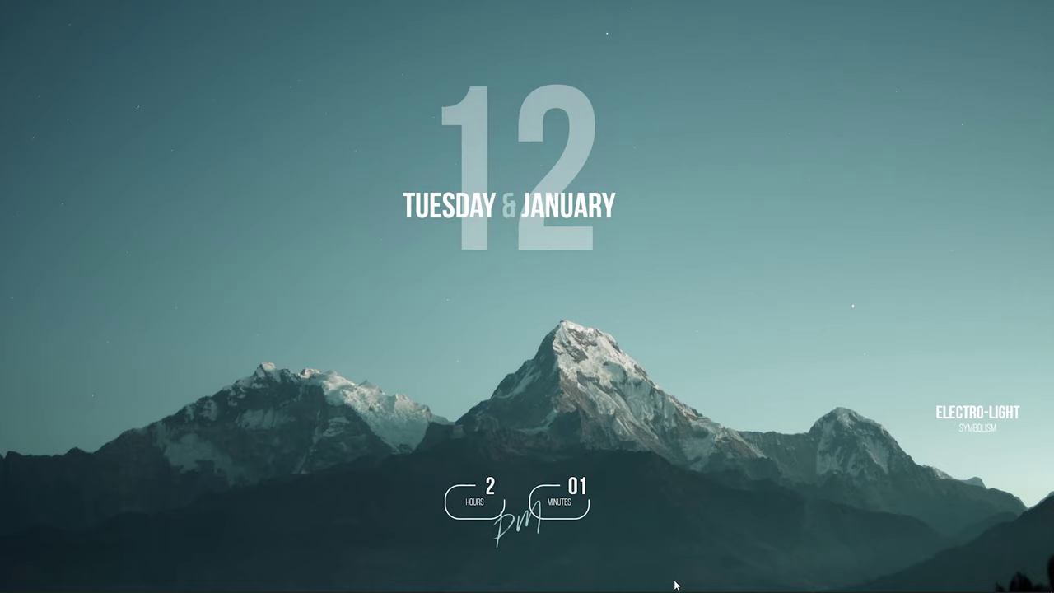
# Step: Load the Mond skin Weather.ini and place it beside the left mountain, roughly level with the song info skin
pyautogui.click(648, 584)
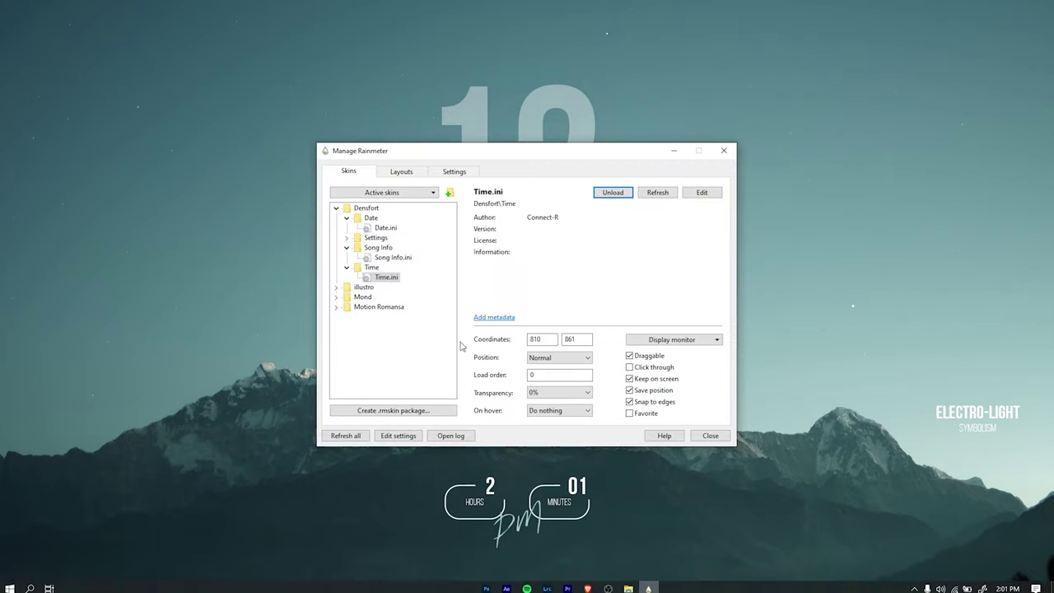
pyautogui.click(337, 210)
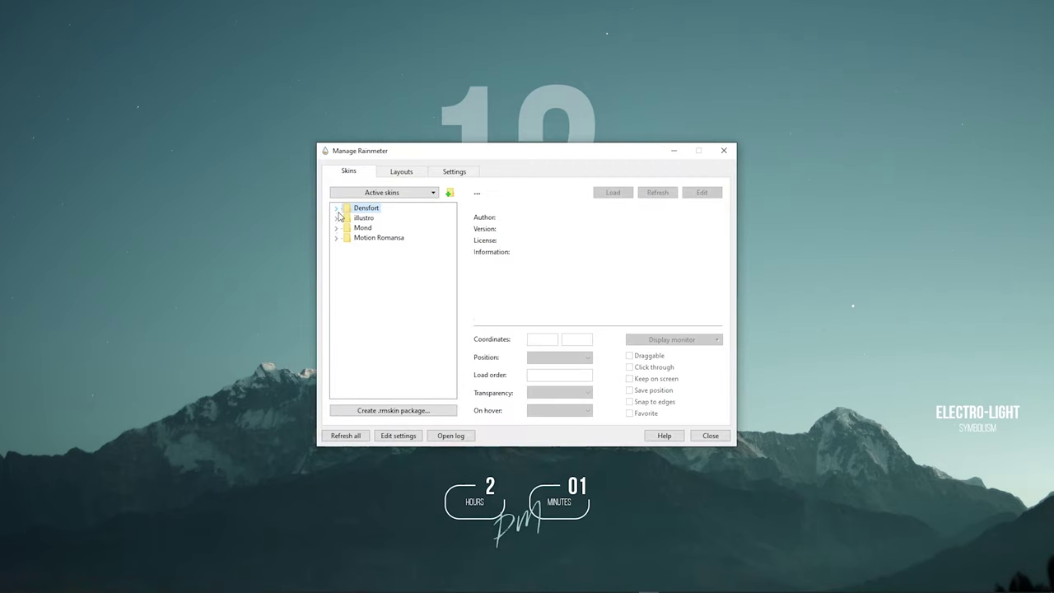
pyautogui.click(337, 228)
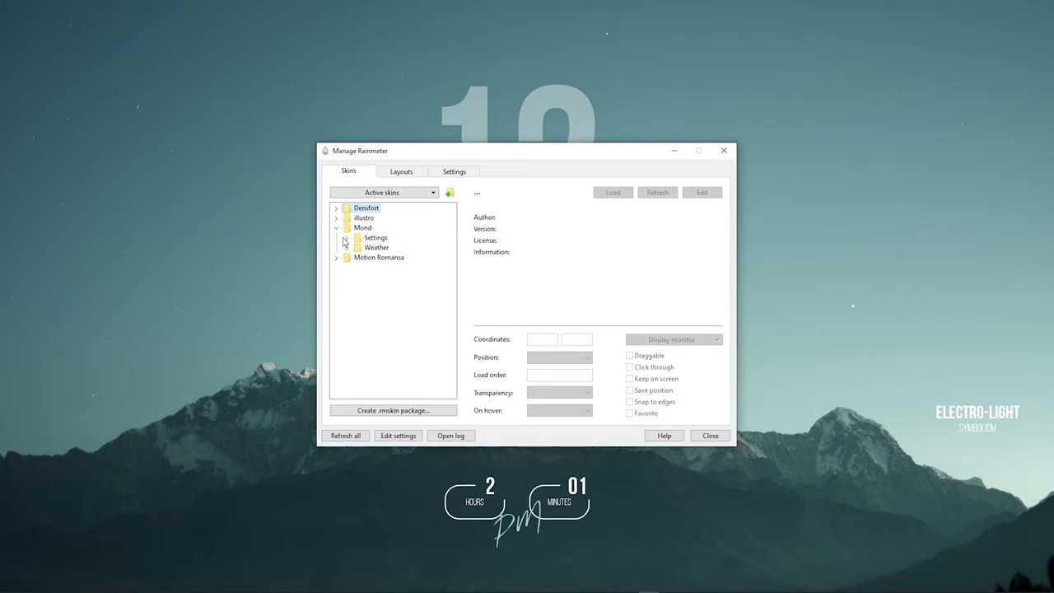
pyautogui.click(347, 248)
pyautogui.click(388, 258)
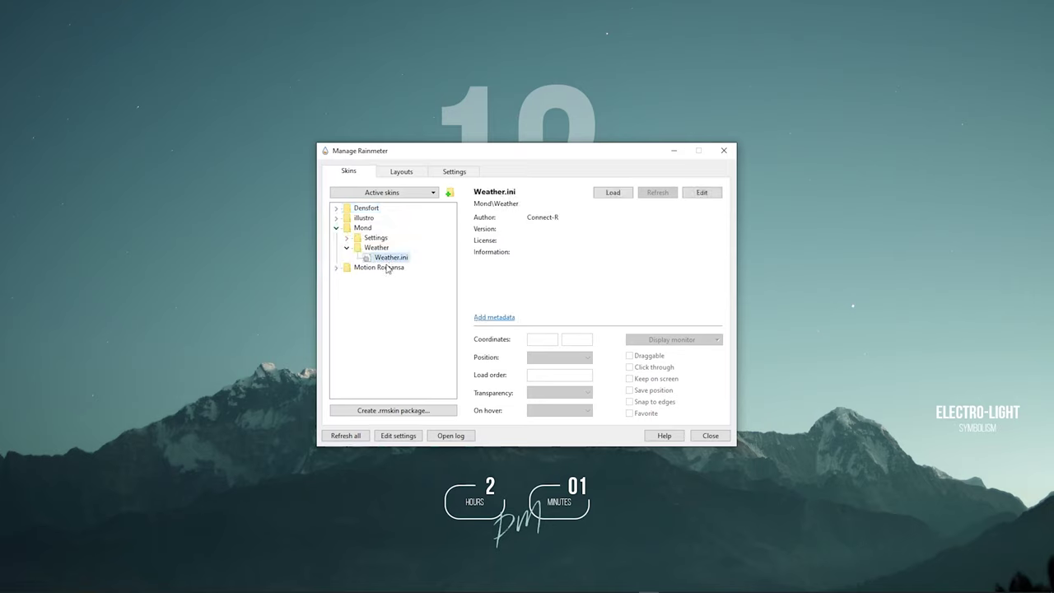
pyautogui.click(625, 192)
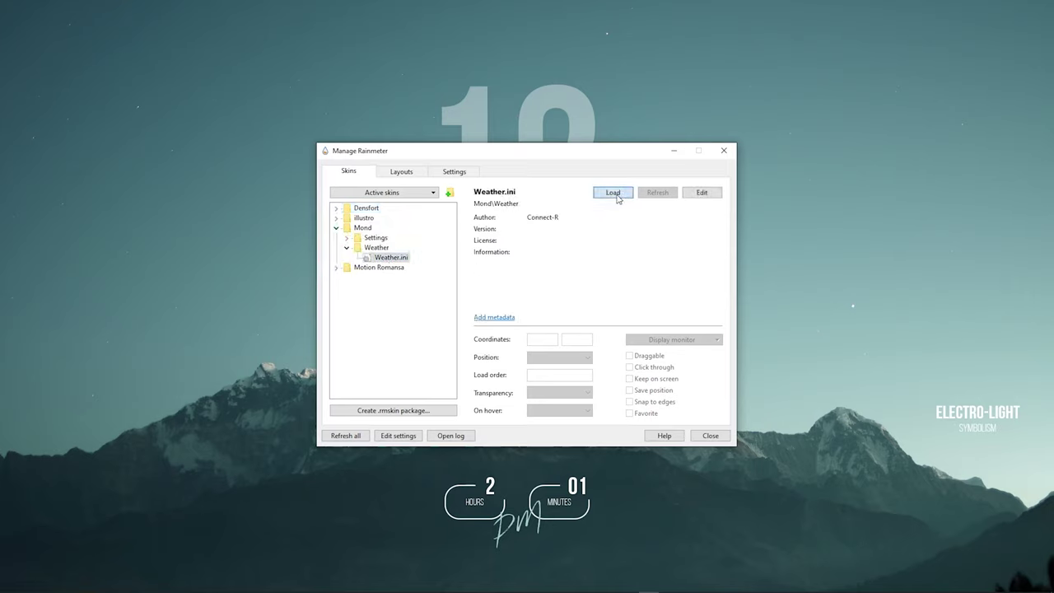
pyautogui.click(674, 152)
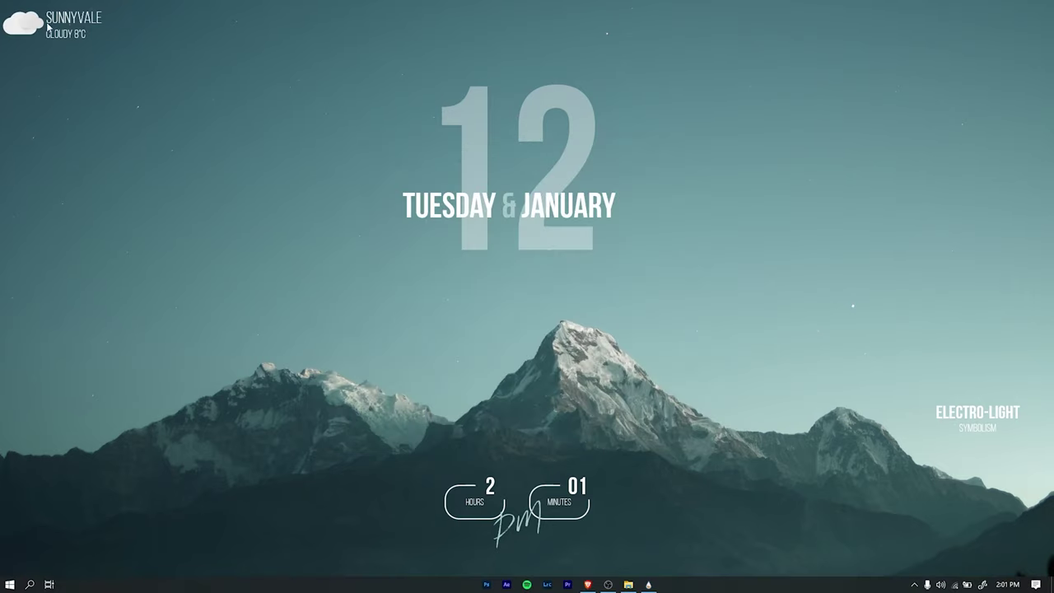
pyautogui.moveTo(80, 28); pyautogui.dragTo(83, 409)
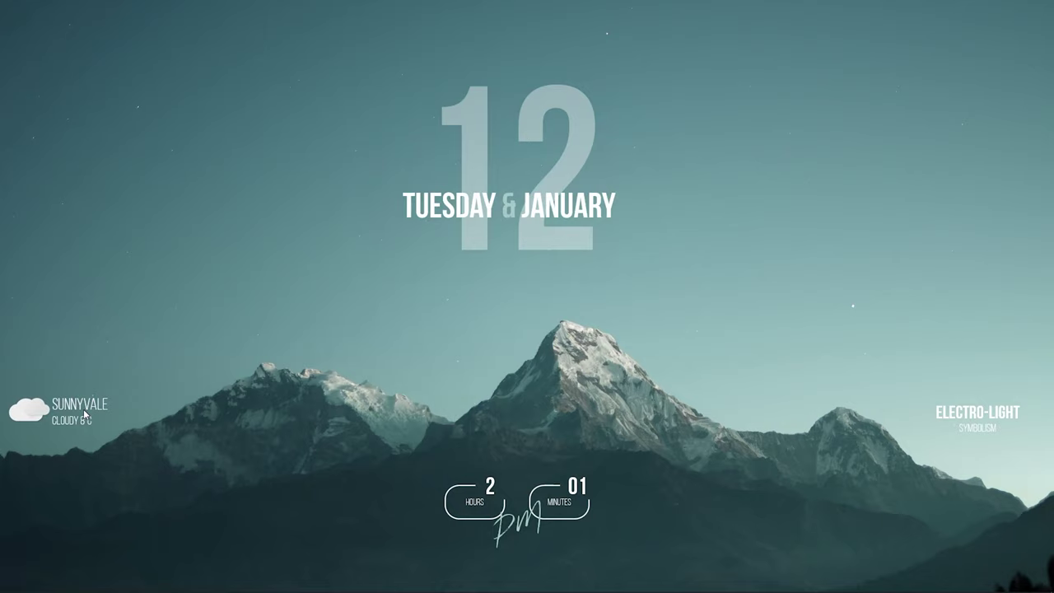
# Step: Open the weather skin's Weather.ini for editing and select the URL value in the MeasureWeather section
pyautogui.rightClick(36, 414)
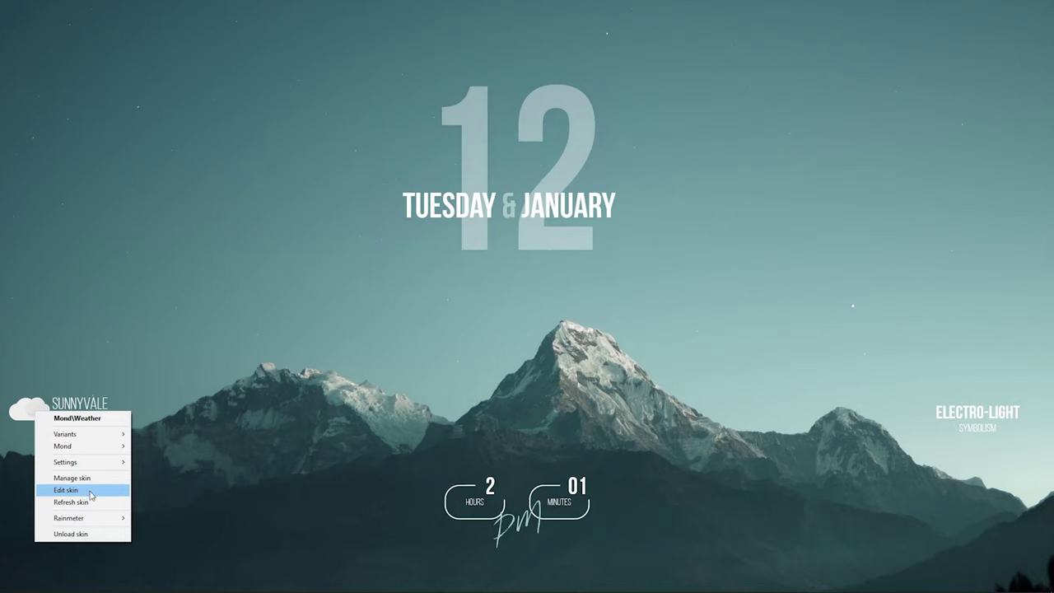
pyautogui.click(56, 490)
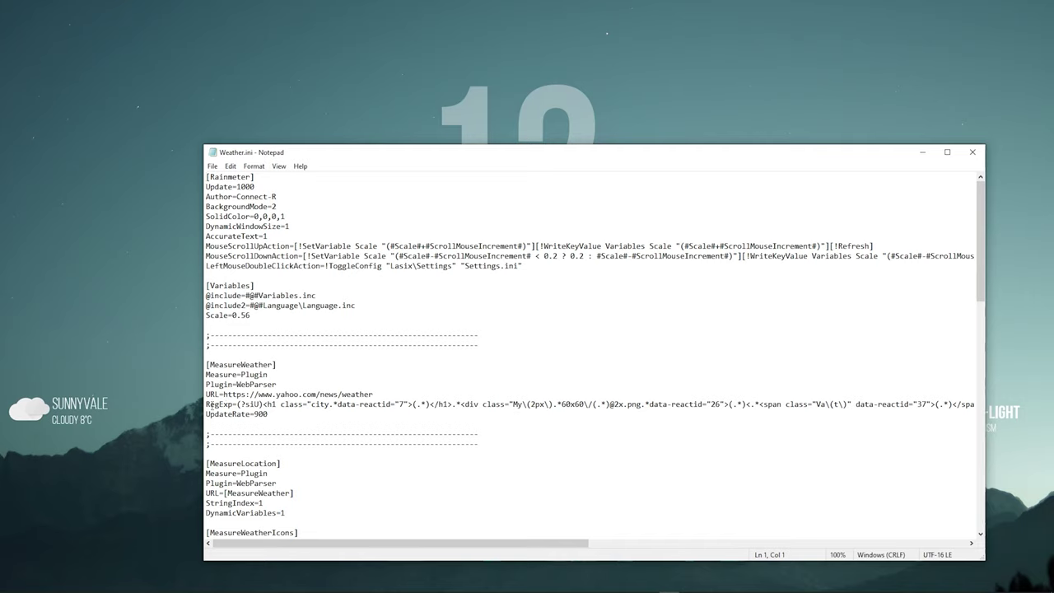
pyautogui.moveTo(374, 394); pyautogui.dragTo(224, 395)
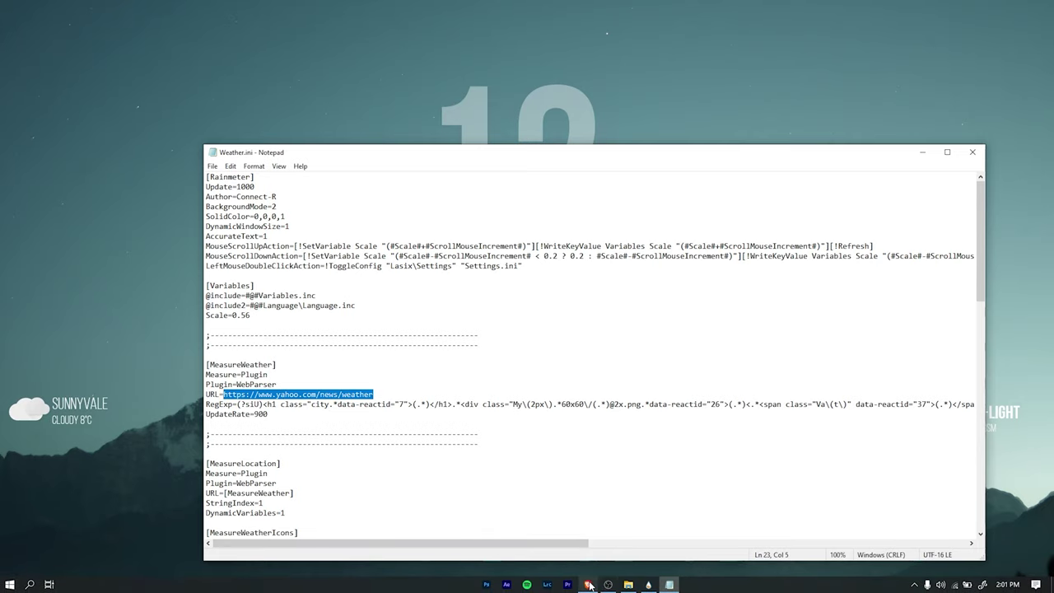
# Step: Switch to the browser's Yahoo weather page and change the location to London, England, GB
pyautogui.click(587, 584)
pyautogui.click(274, 8)
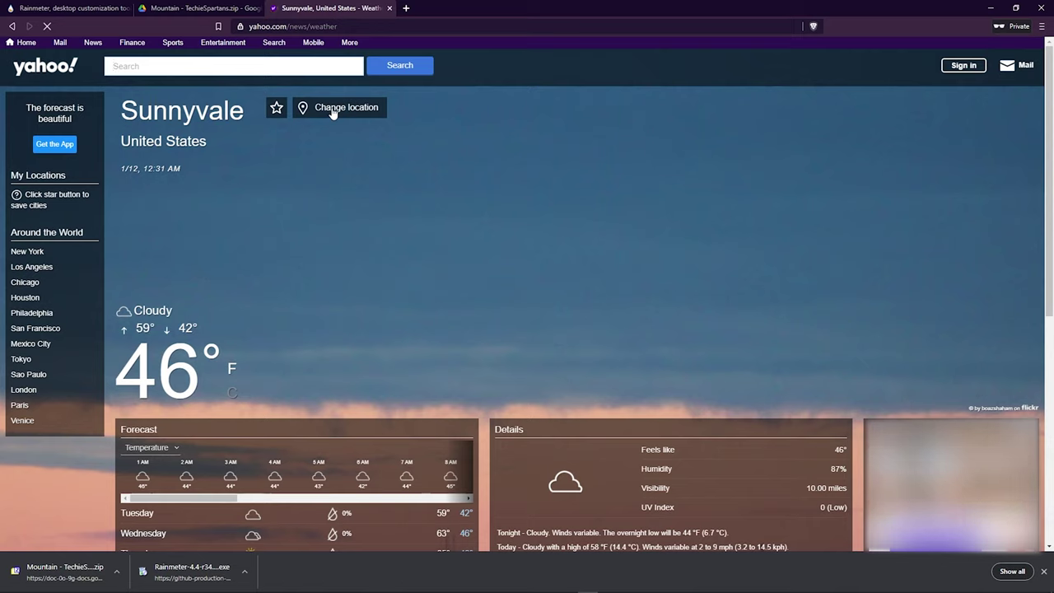
pyautogui.click(332, 112)
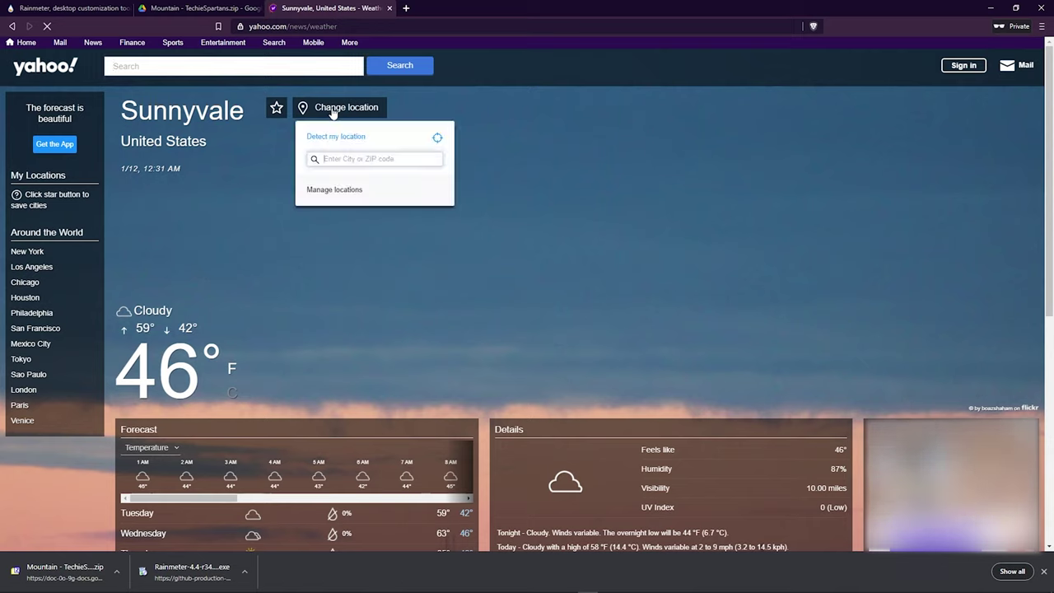
pyautogui.click(349, 158)
pyautogui.write('L')
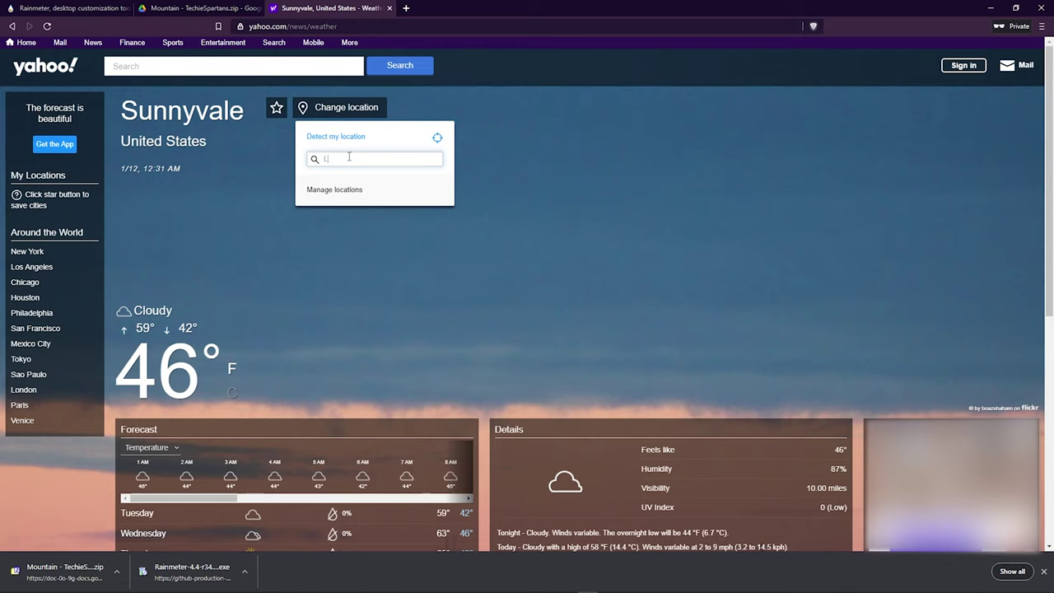
pyautogui.write('ondon')
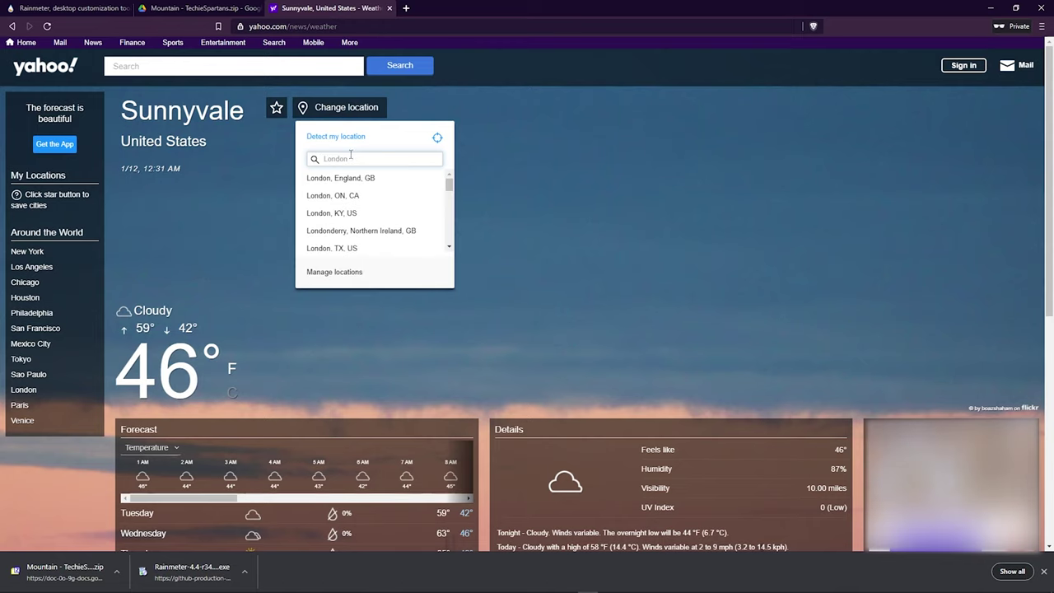
pyautogui.click(365, 179)
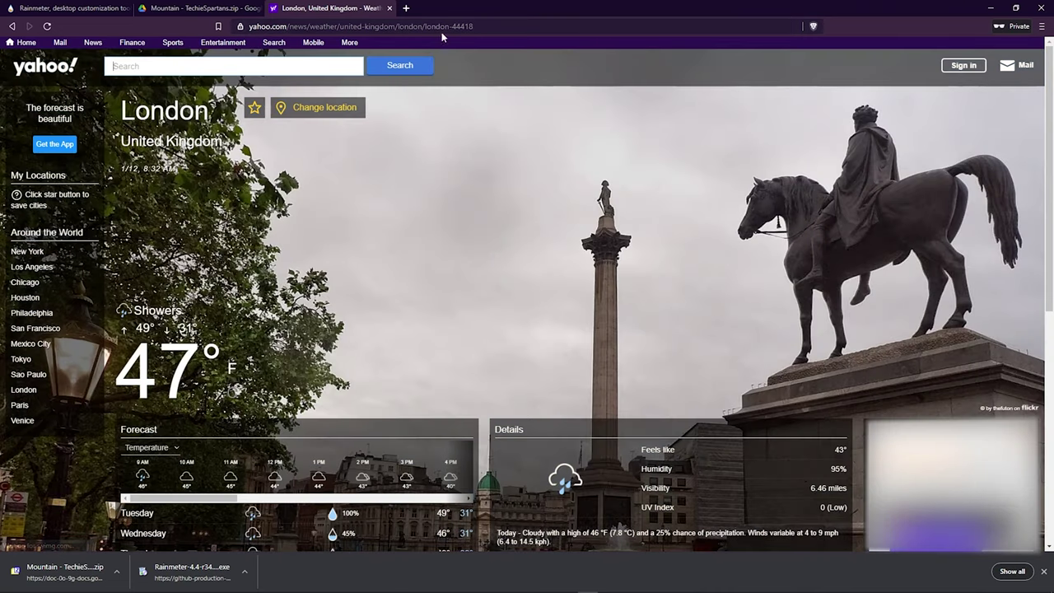
# Step: Copy the full web address of the London weather page
pyautogui.click(247, 29)
pyautogui.click(464, 32)
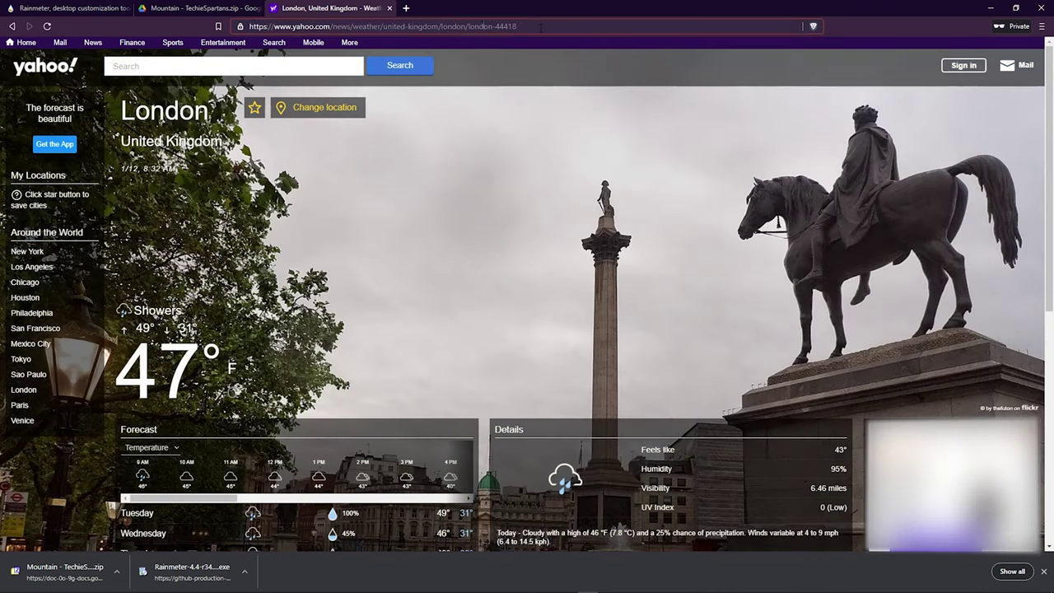
pyautogui.moveTo(540, 28); pyautogui.dragTo(249, 28)
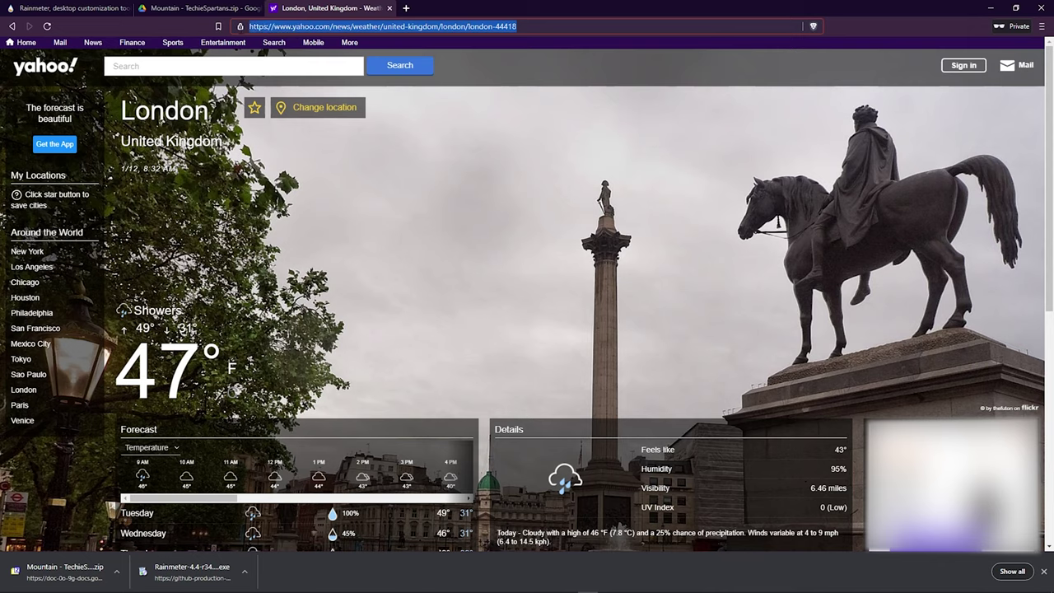
pyautogui.rightClick(285, 29)
pyautogui.click(328, 89)
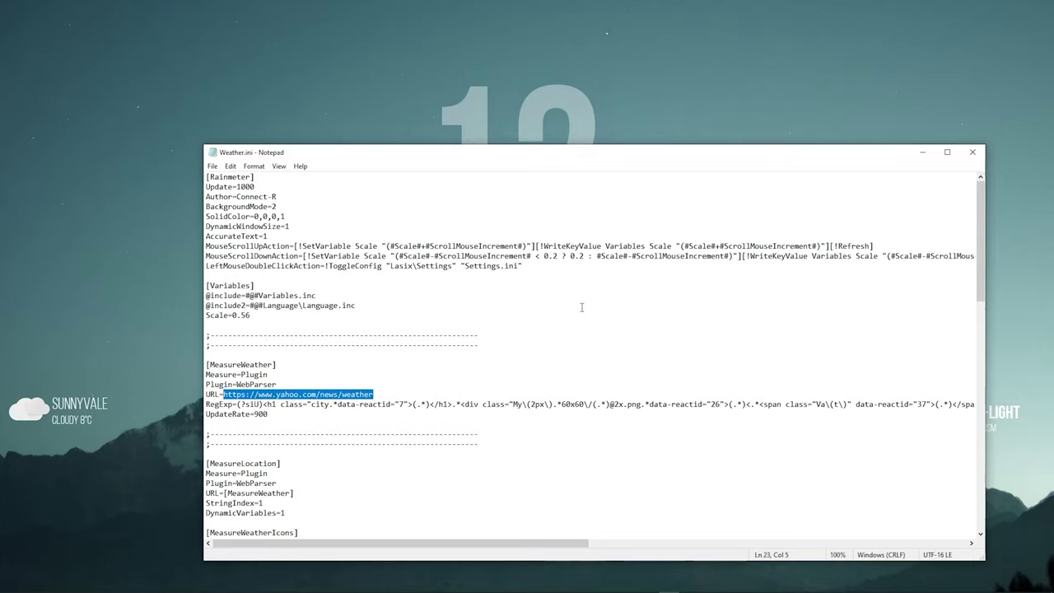
# Step: Replace the selected URL in Weather.ini with the copied London address, save and close the file, and refresh the weather skin
pyautogui.rightClick(346, 393)
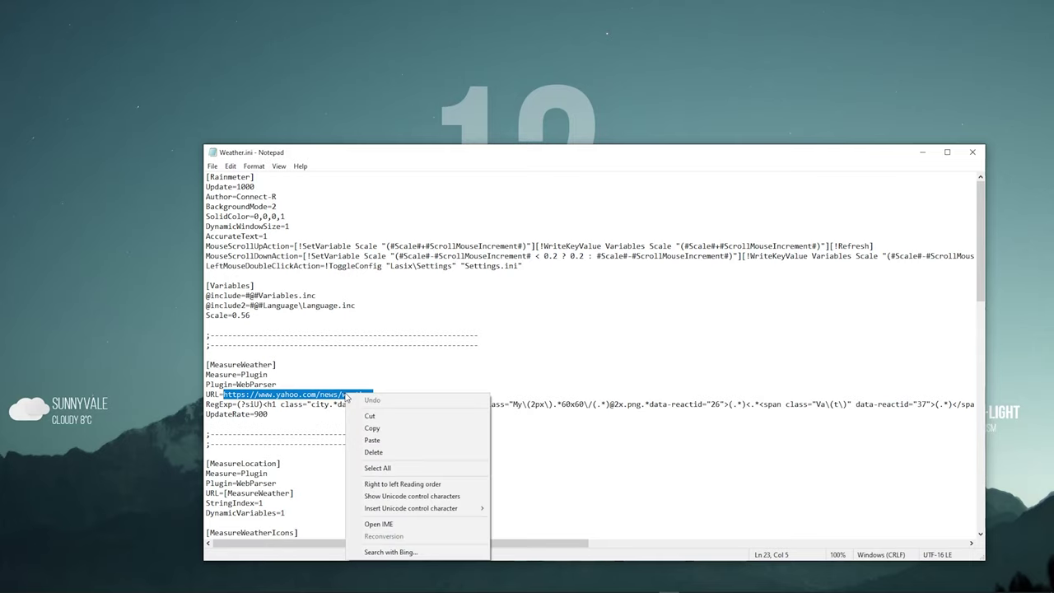
pyautogui.click(396, 438)
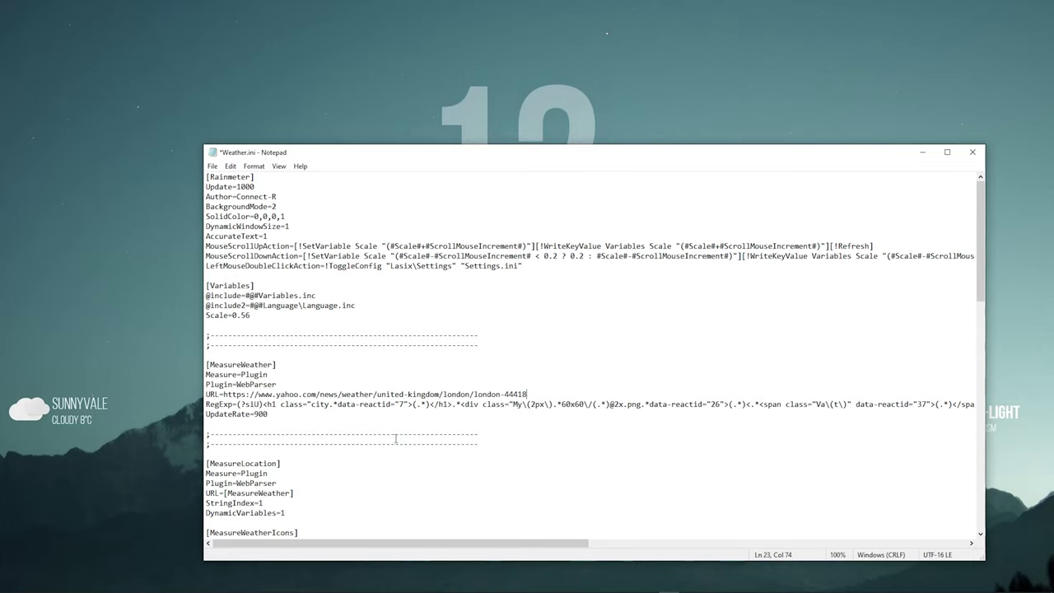
pyautogui.click(213, 165)
pyautogui.click(244, 216)
pyautogui.click(973, 152)
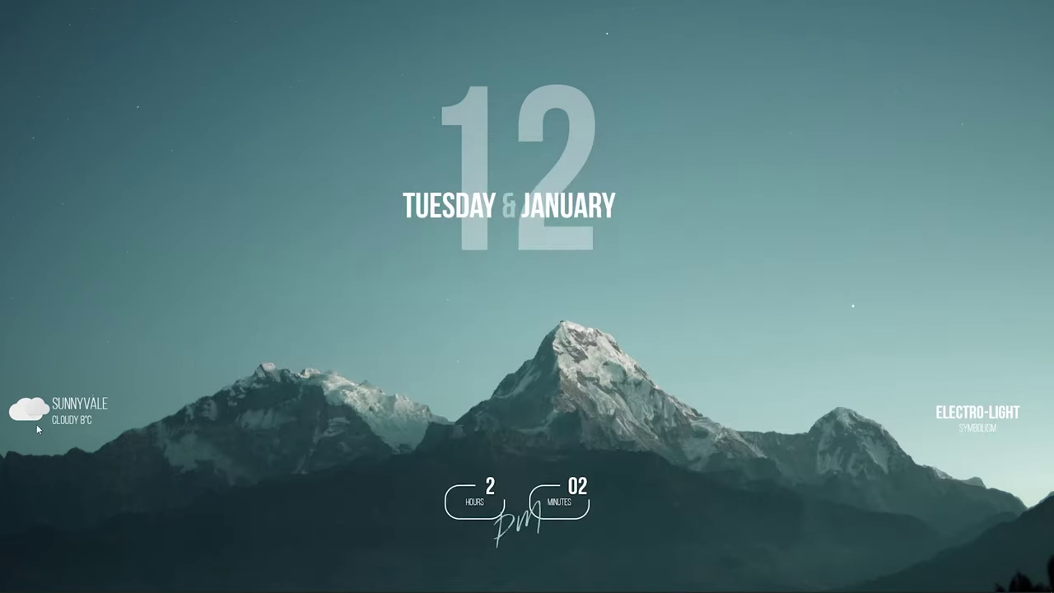
pyautogui.rightClick(30, 411)
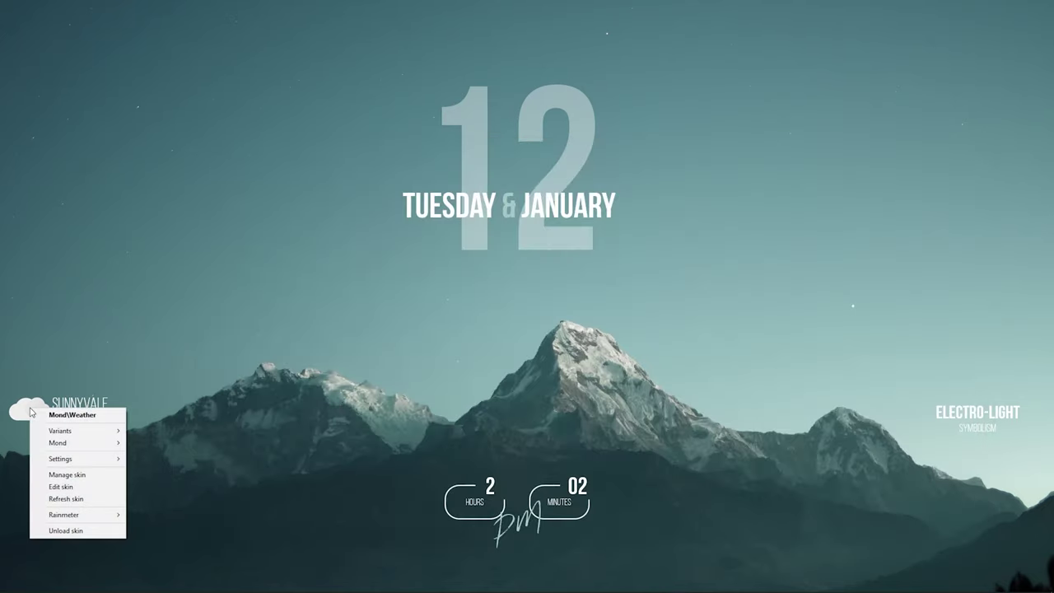
pyautogui.click(80, 499)
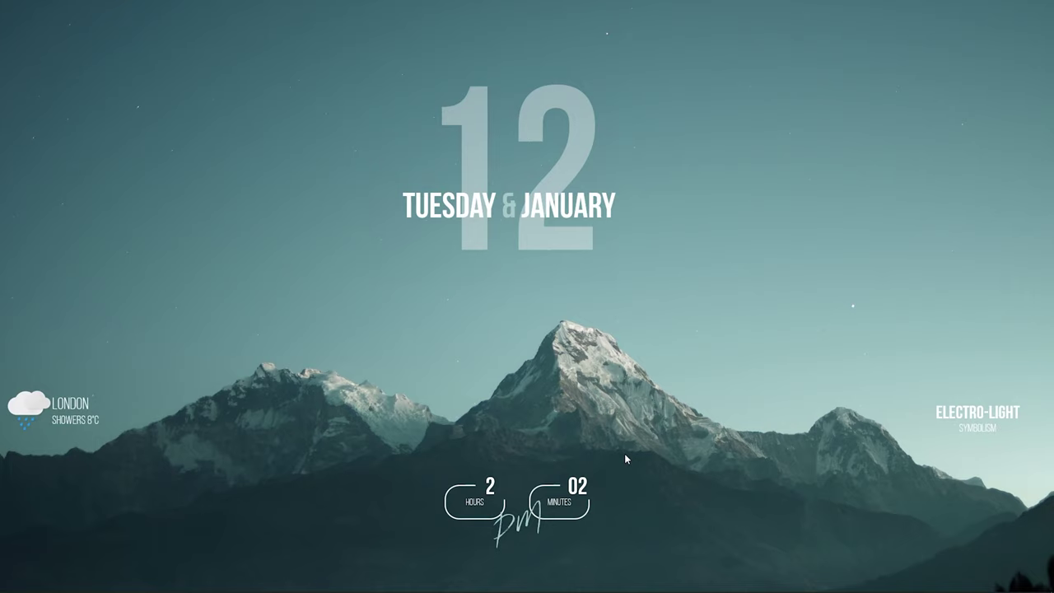
# Step: Load the Dock.ini skin from the Motion Romansa Dock folder, minimise the skin manager and place the icon dock centred beneath the clock
pyautogui.click(649, 587)
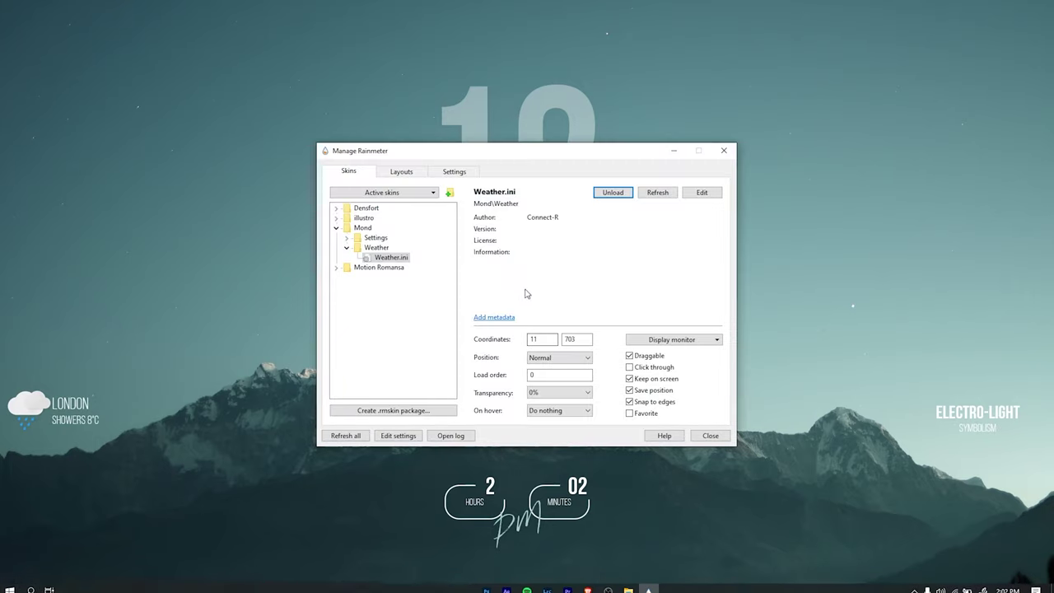
pyautogui.click(336, 228)
pyautogui.click(336, 237)
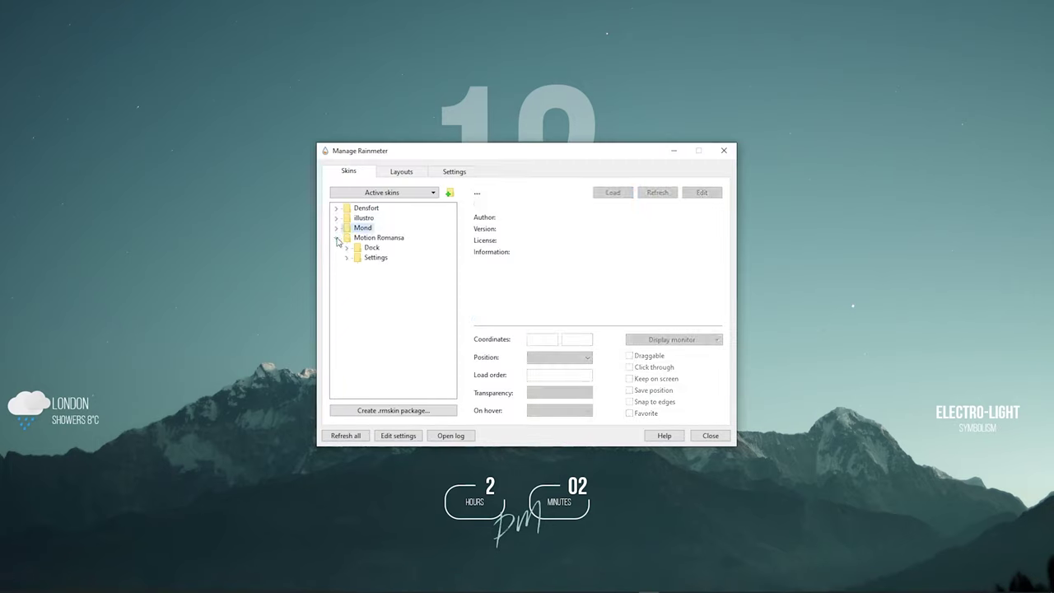
pyautogui.click(346, 249)
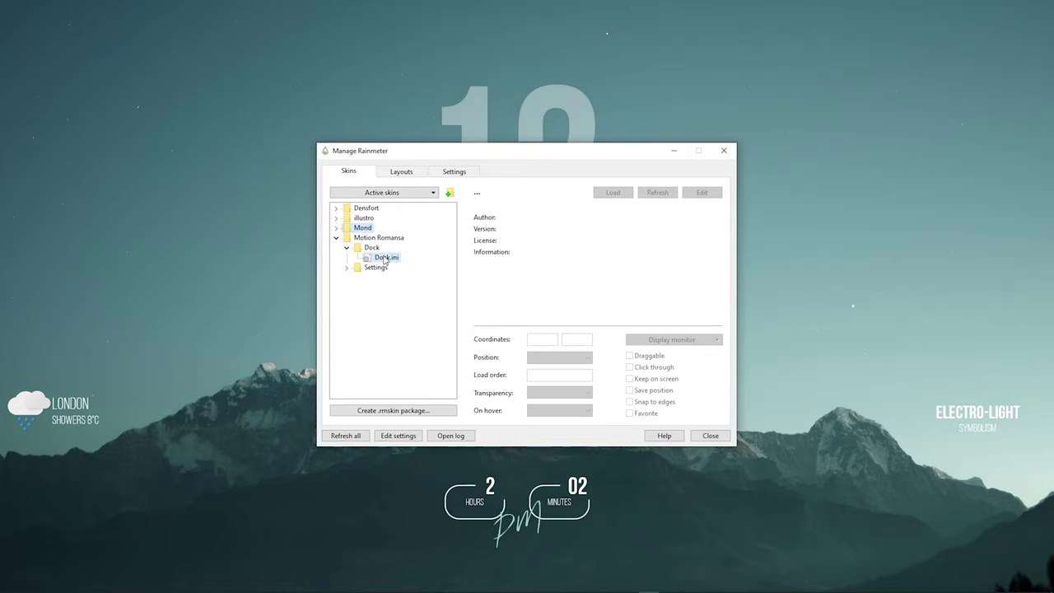
pyautogui.click(384, 257)
pyautogui.click(613, 192)
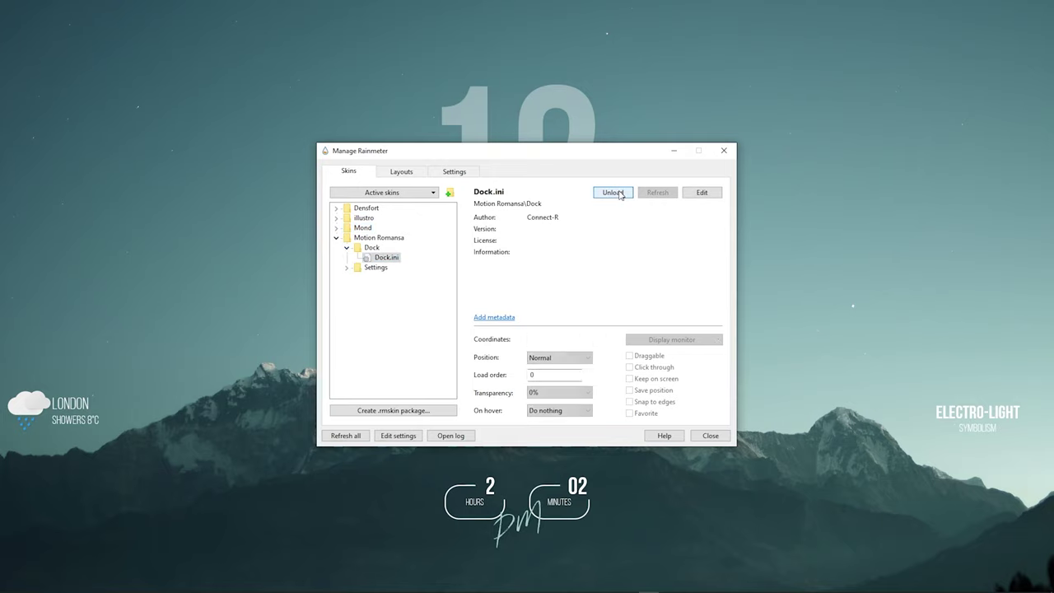
pyautogui.click(674, 151)
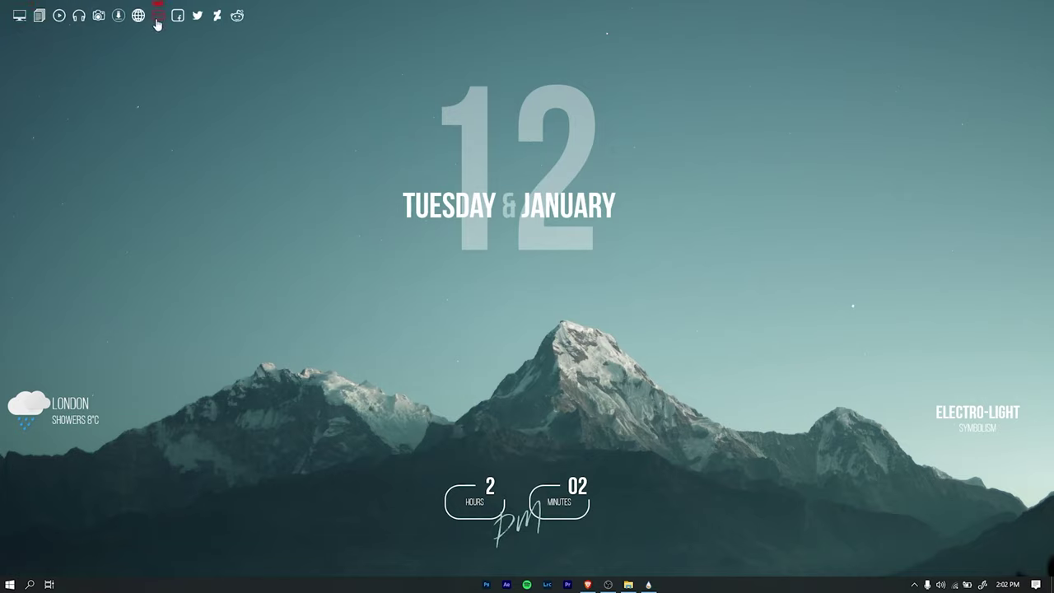
pyautogui.moveTo(156, 25); pyautogui.dragTo(554, 571)
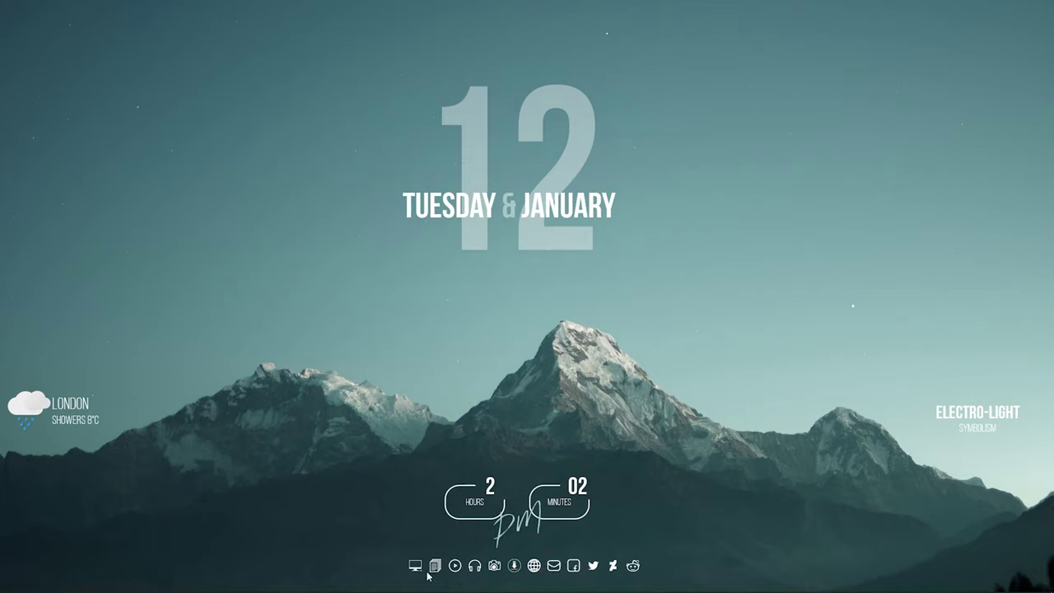
# Step: Set Color2 to 165,199,200 in the dock settings file Variables.inc, save and close it, and refresh the dock skin
pyautogui.rightClick(533, 568)
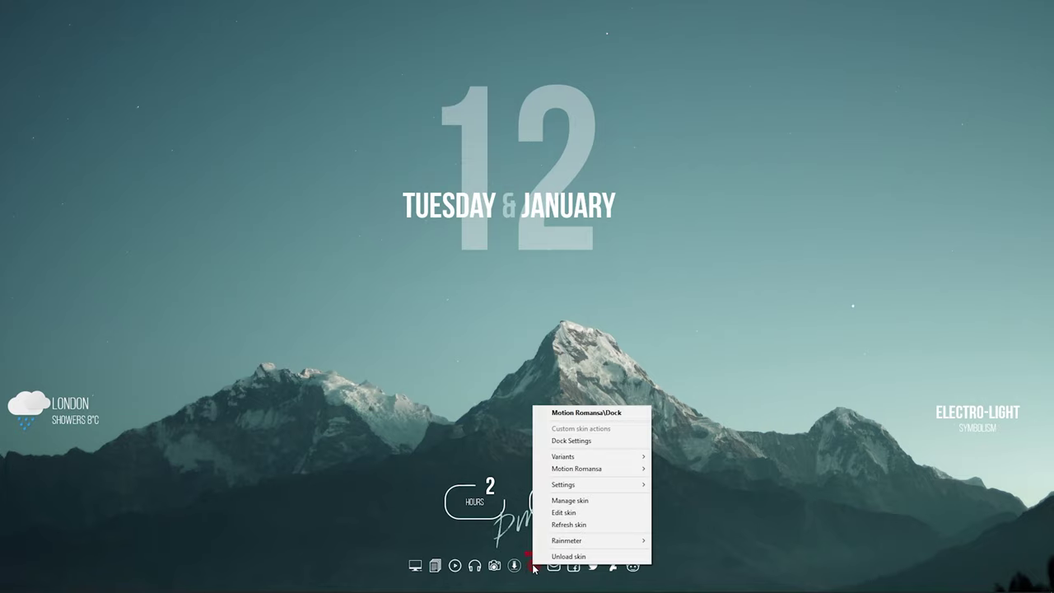
pyautogui.click(601, 447)
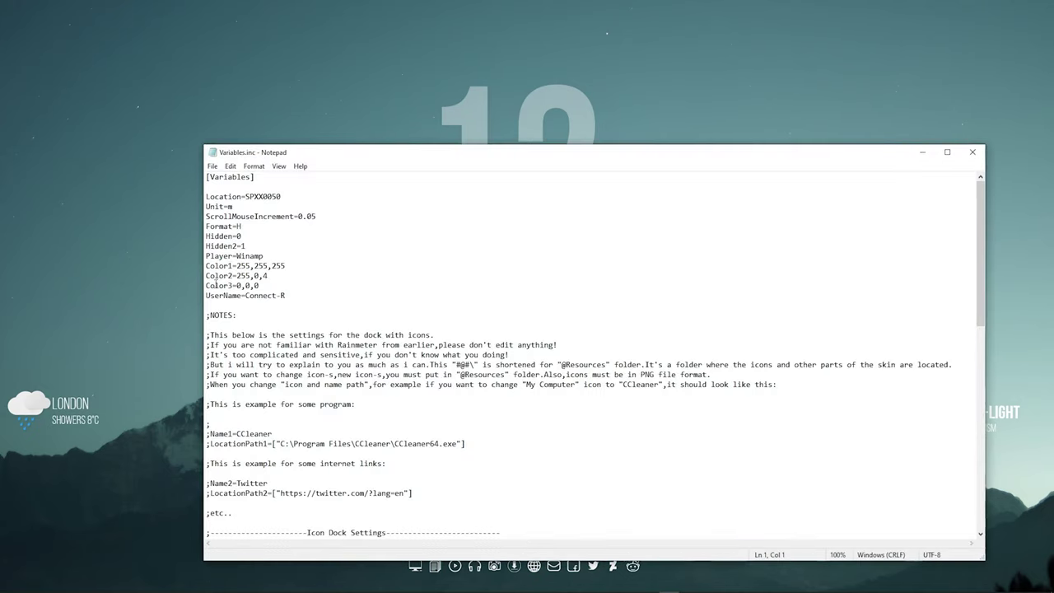
pyautogui.moveTo(238, 276); pyautogui.dragTo(271, 277)
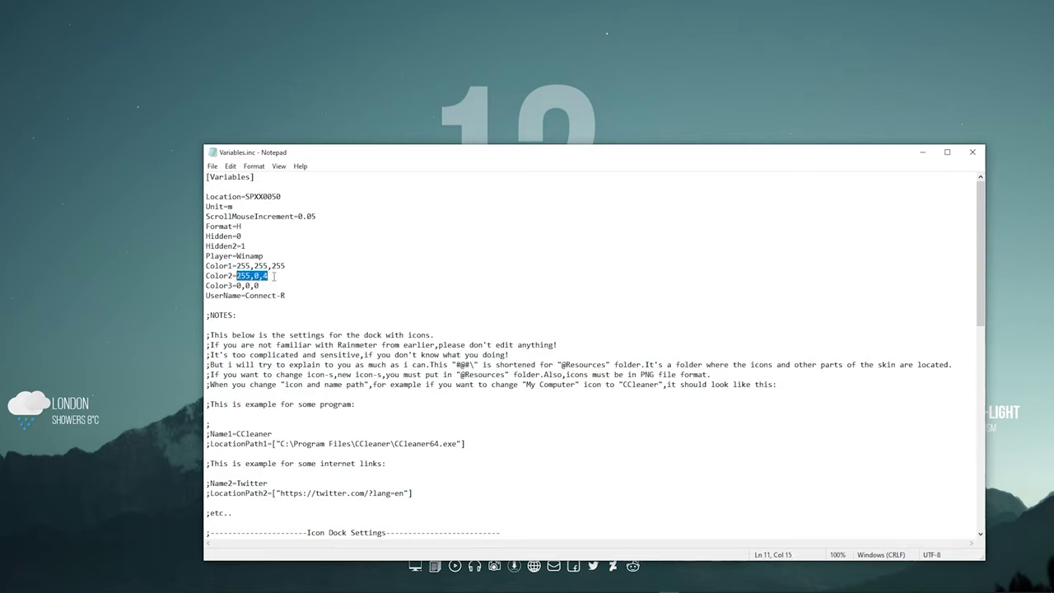
pyautogui.press('BackSpace')
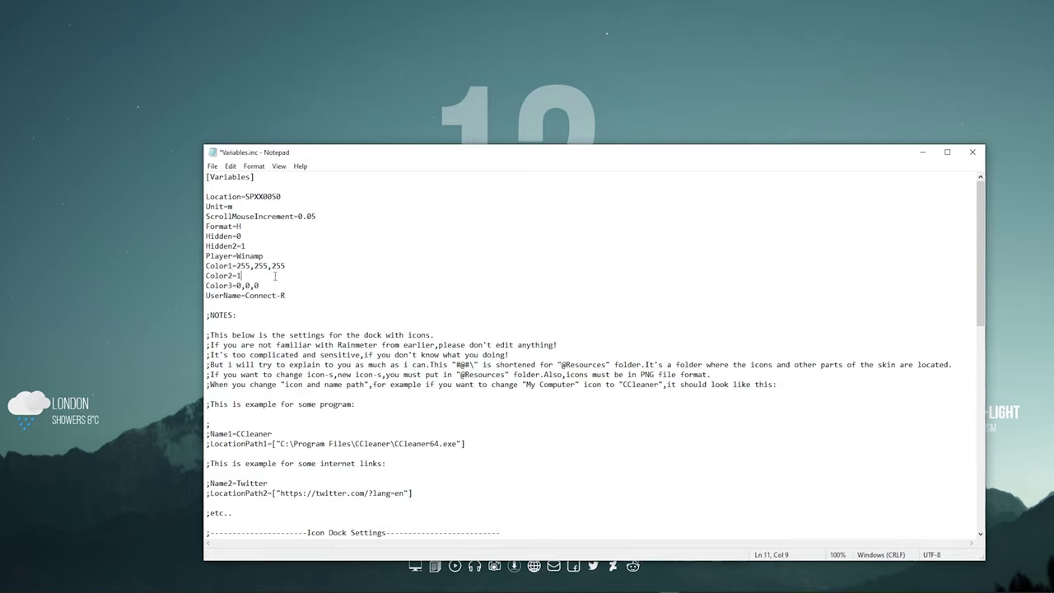
pyautogui.write('165,199,200')
pyautogui.click(212, 165)
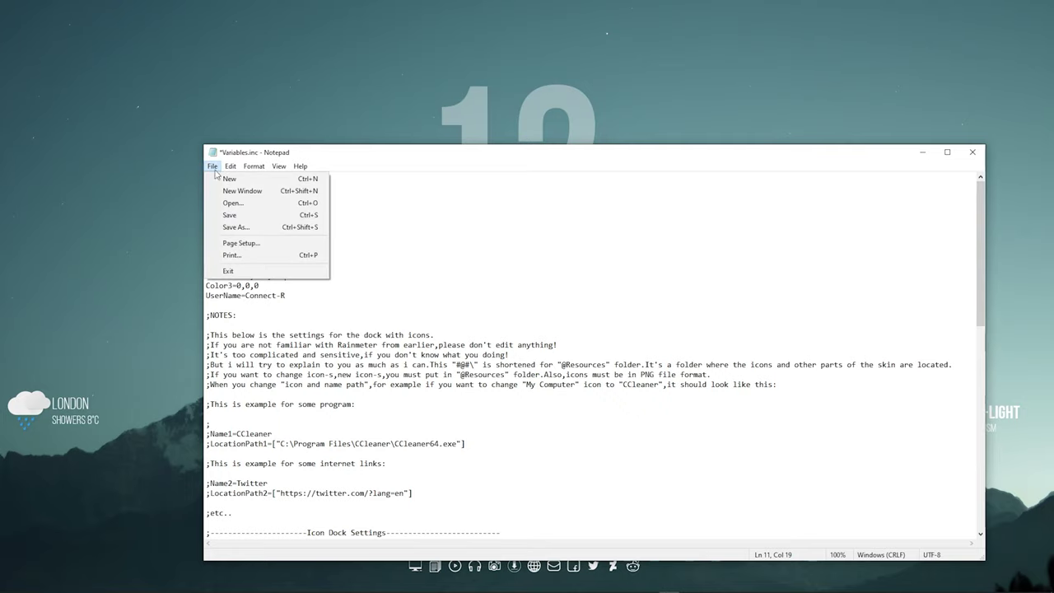
pyautogui.click(231, 215)
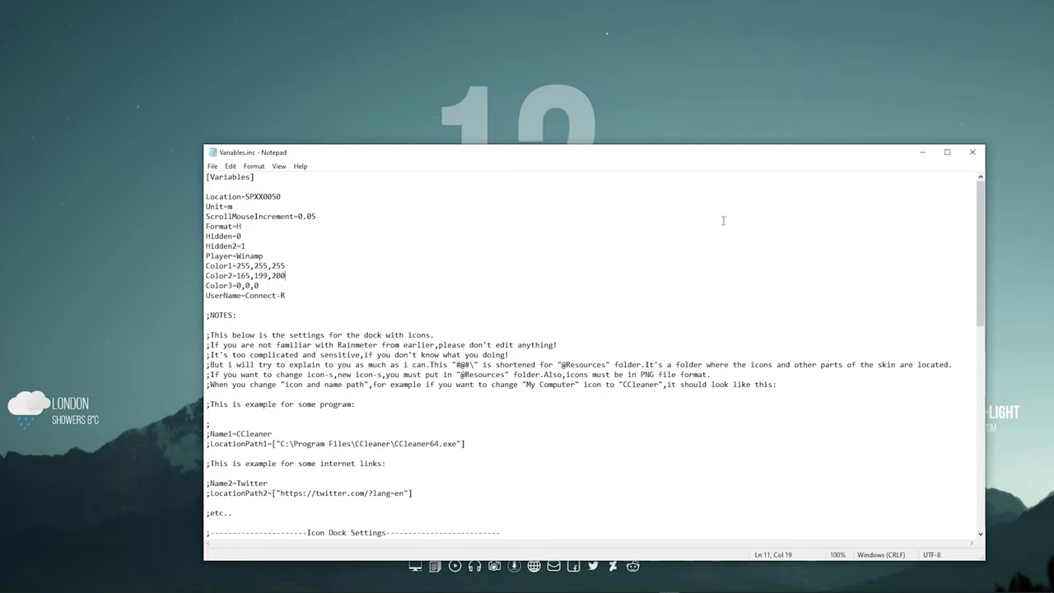
pyautogui.click(973, 151)
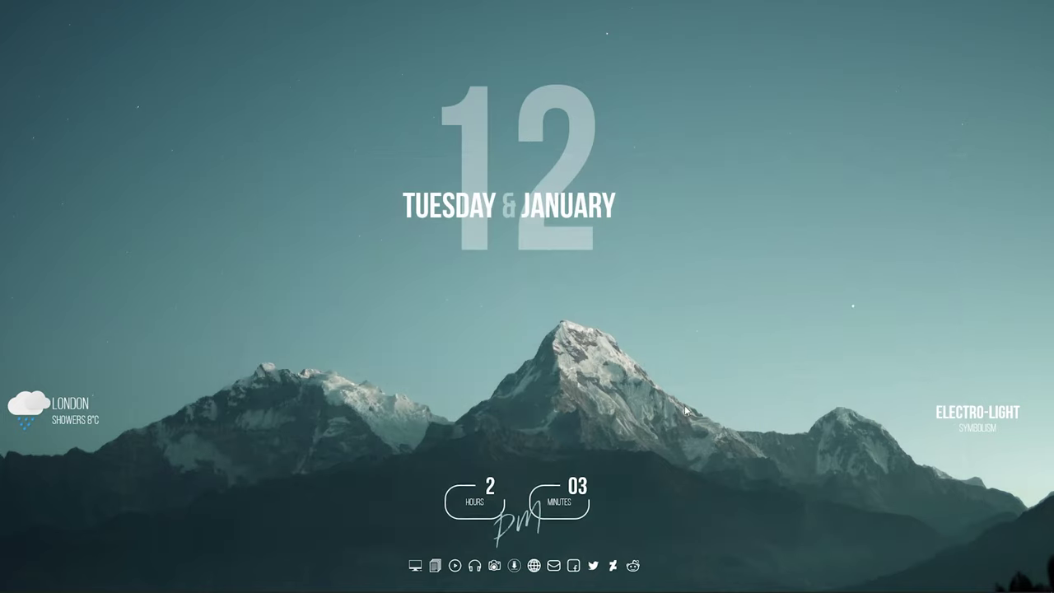
pyautogui.rightClick(575, 569)
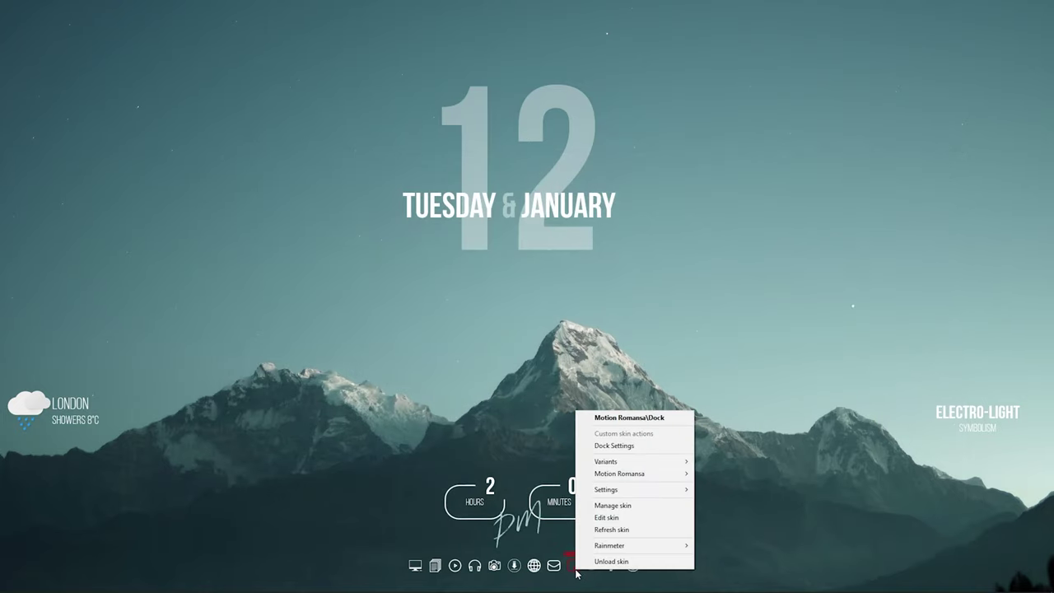
pyautogui.click(609, 529)
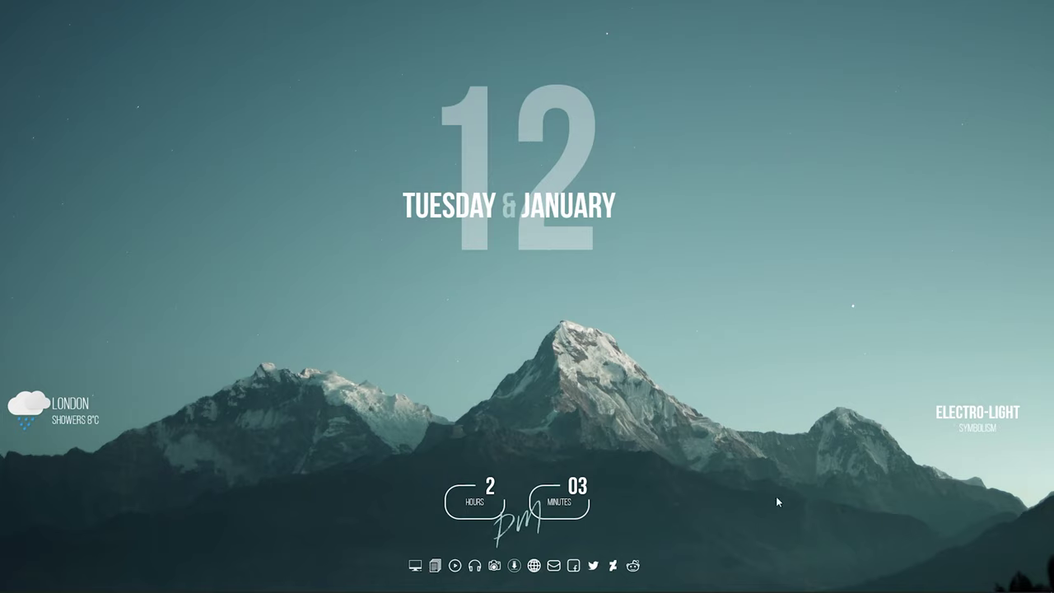
# Step: Turn off the Draggable setting for the date, time and dock skins
pyautogui.rightClick(528, 232)
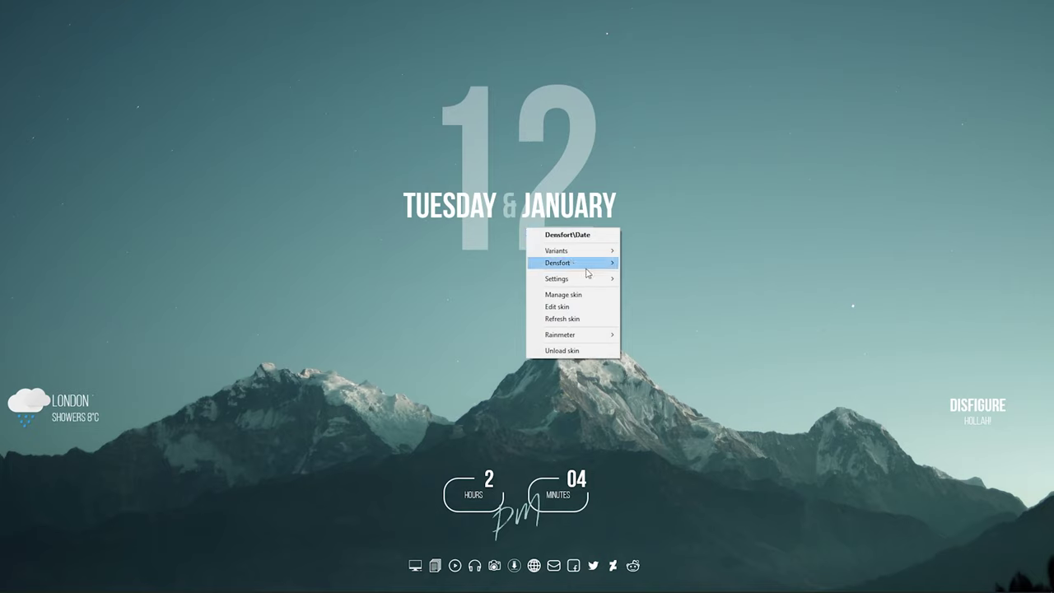
pyautogui.moveTo(604, 284)
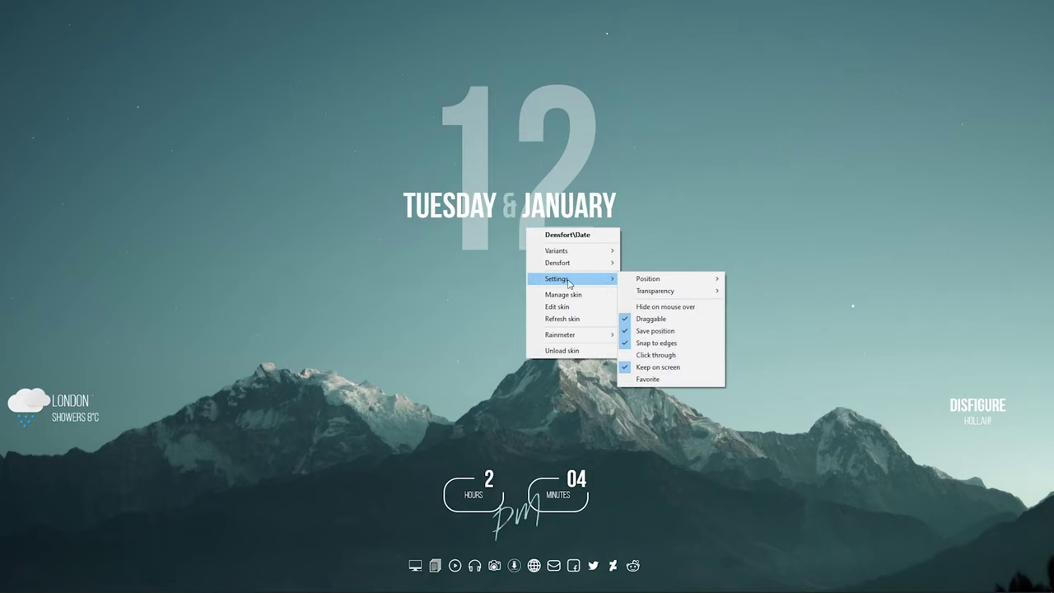
pyautogui.click(681, 321)
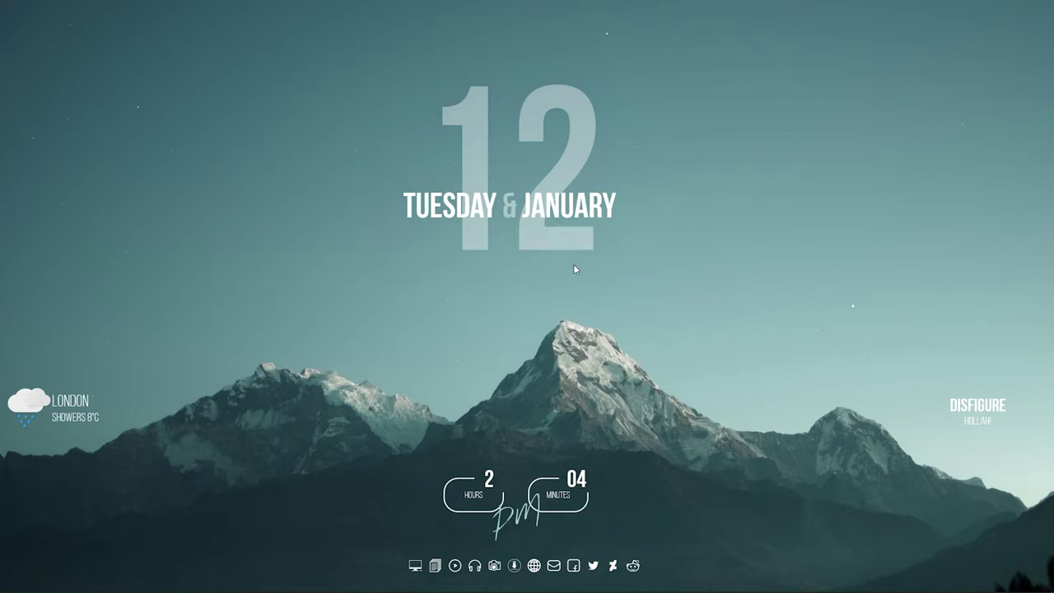
pyautogui.rightClick(507, 517)
pyautogui.rightClick(533, 567)
pyautogui.rightClick(534, 567)
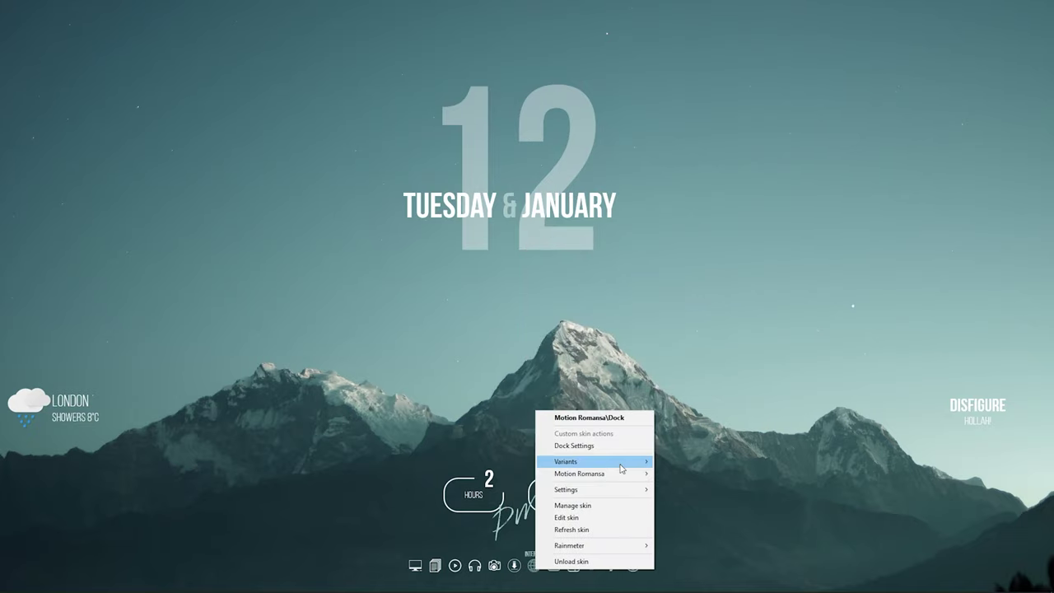
pyautogui.moveTo(631, 496)
# Step: Turn off the Draggable setting for the song info and London weather skins
pyautogui.rightClick(936, 438)
pyautogui.click(890, 499)
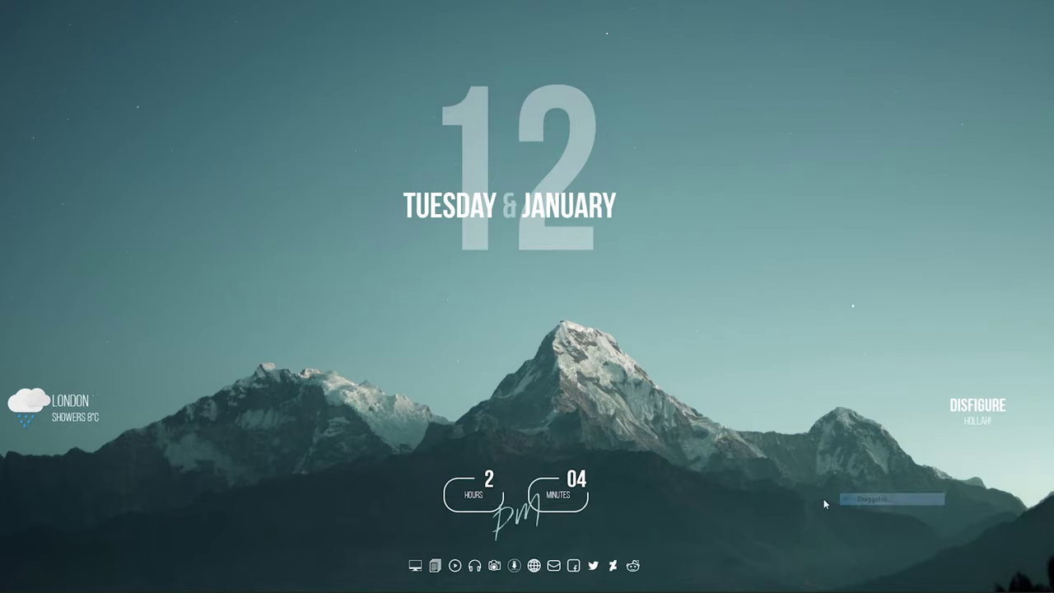
pyautogui.rightClick(69, 401)
pyautogui.click(219, 489)
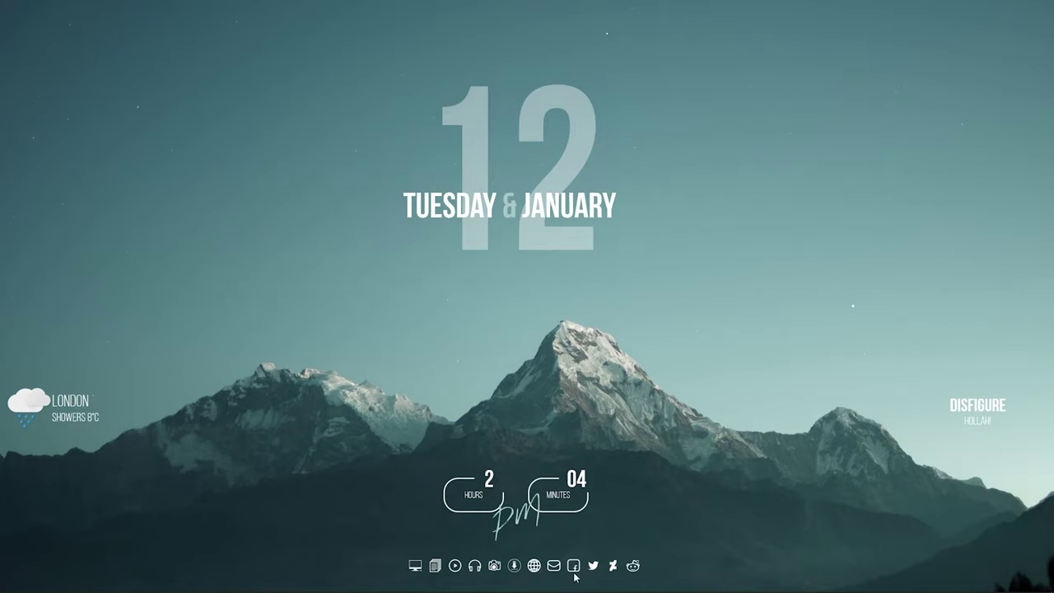